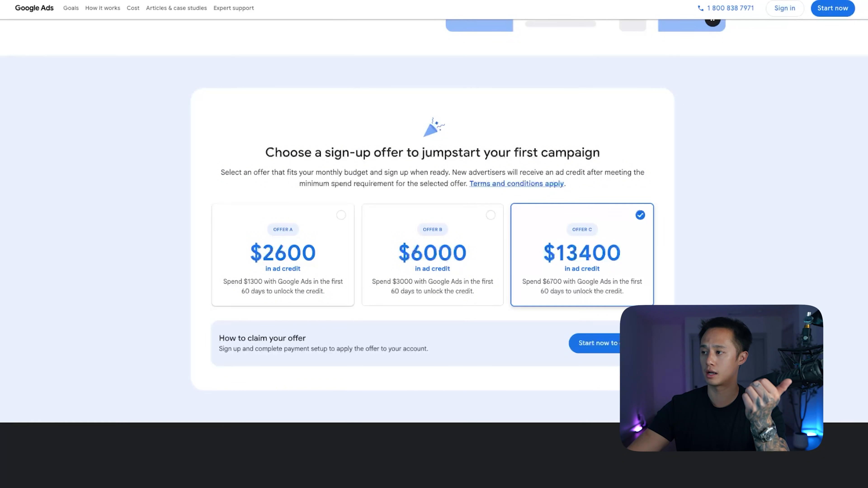
Compare the sign-up offers A, B and C for a first campaign by selecting each in turn.
left_click(283, 254)
scroll(283, 255, "up", 1)
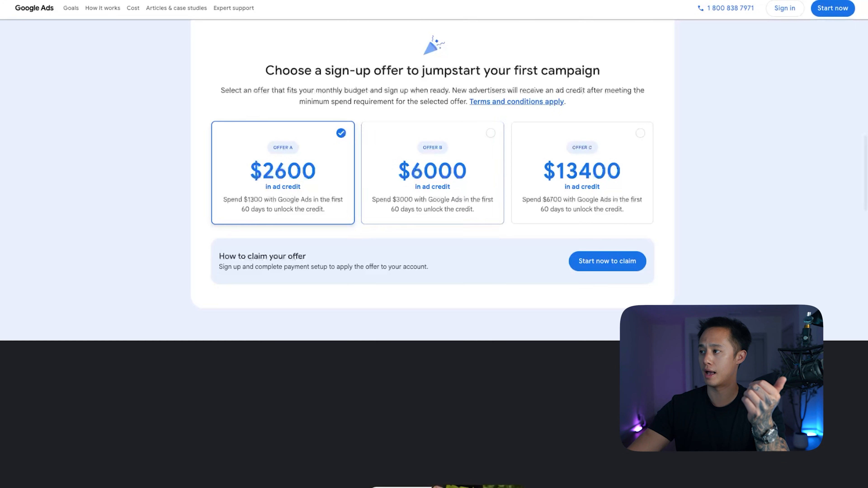
left_click(432, 173)
left_click(582, 173)
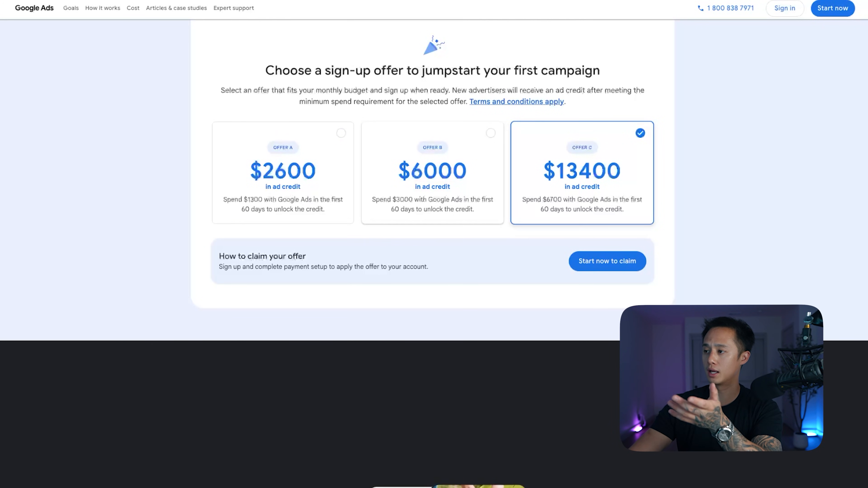
scroll(434, 205, "up", 1)
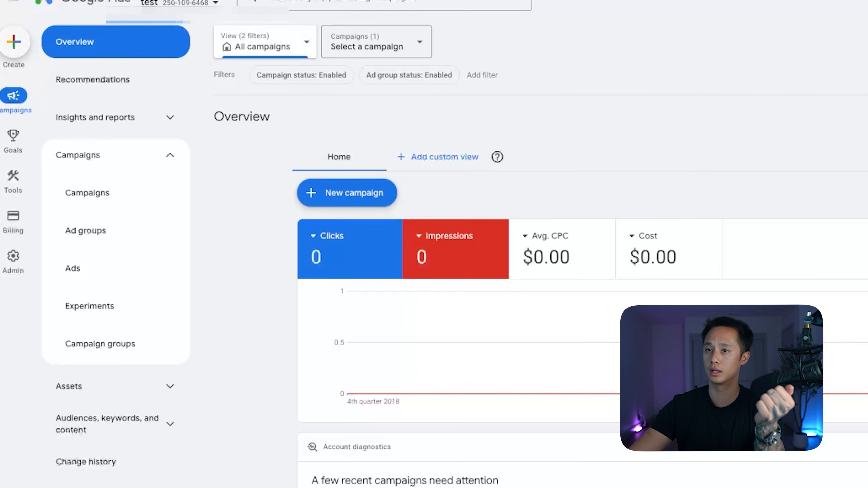
Start a new campaign with the Leads objective and the Search campaign type.
left_click(13, 41)
left_click(29, 49)
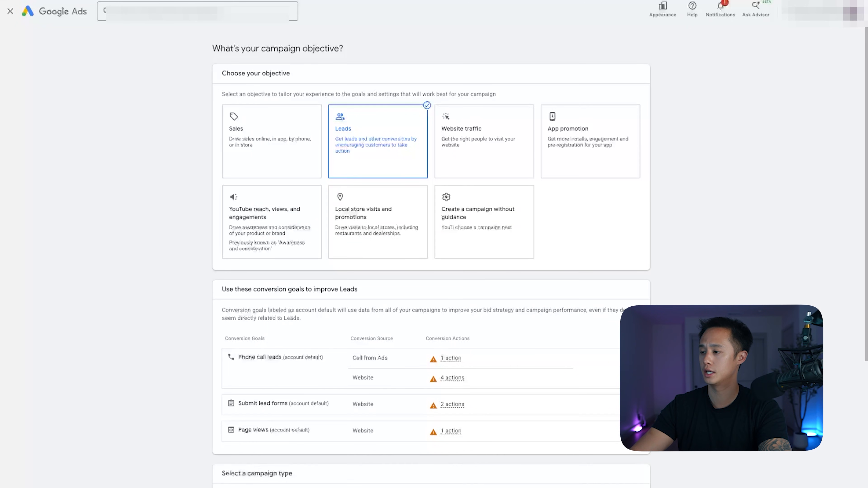
scroll(484, 308, "down", 5)
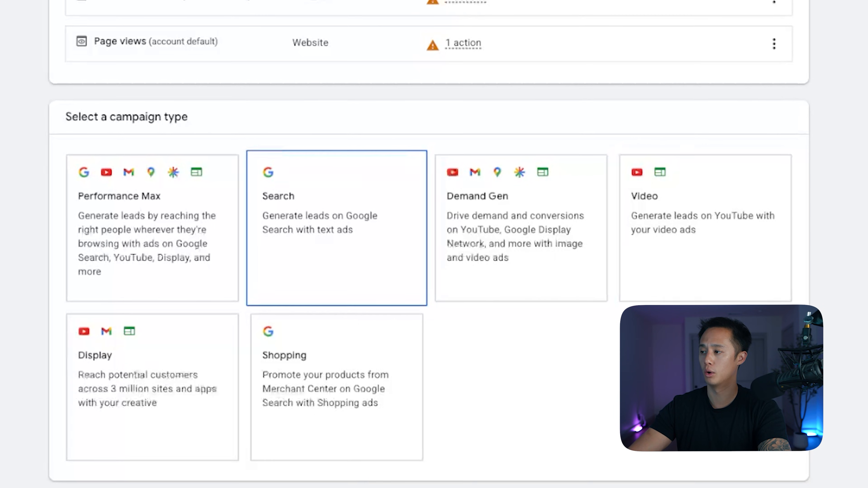
left_click(337, 228)
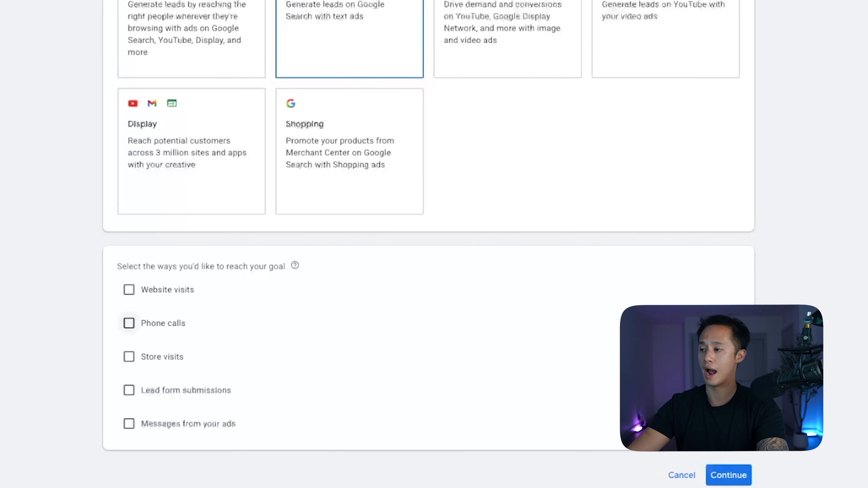
Choose phone calls as the way to reach the goal, name the campaign HVAC Company and continue to bidding.
left_click(129, 323)
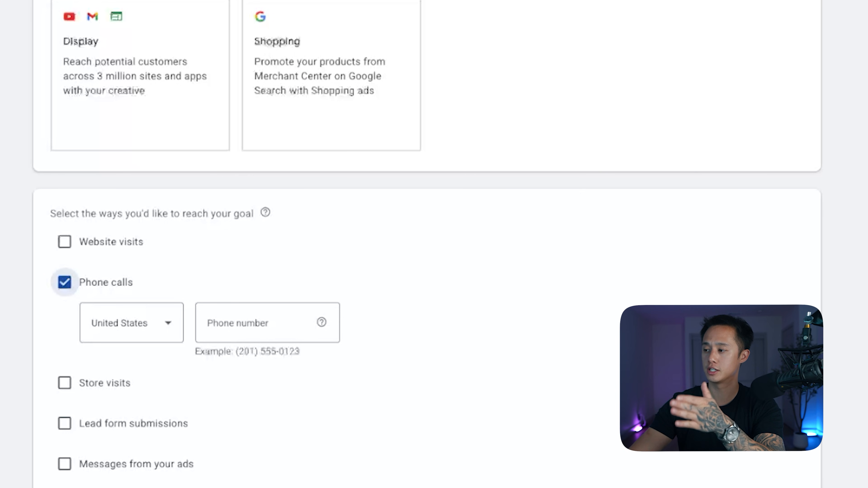
scroll(427, 273, "down", 2)
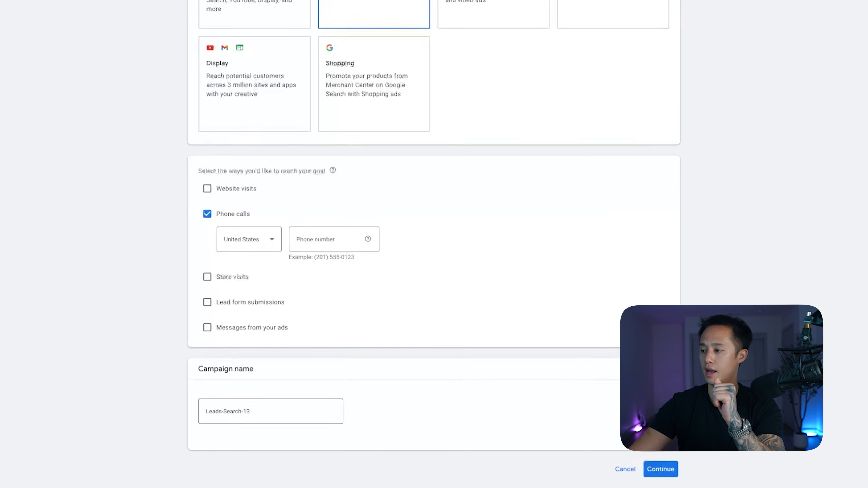
left_click(270, 411)
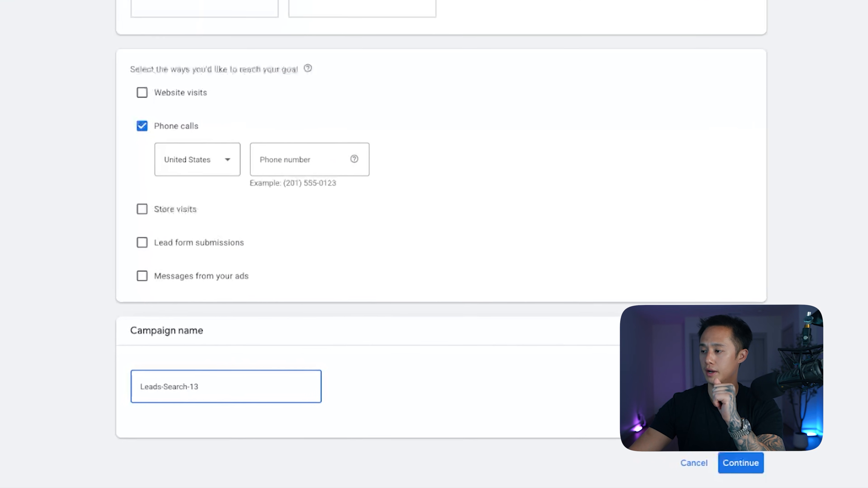
key("ctrl+a")
type("H")
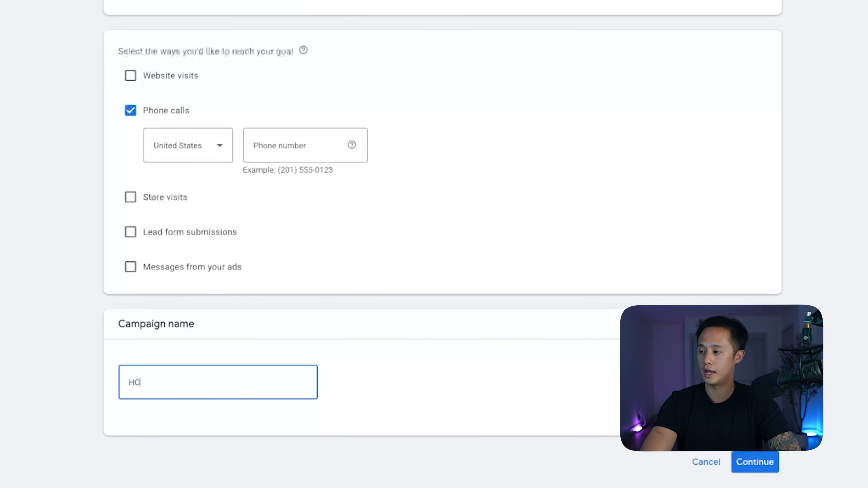
type("VAC Company")
left_click(755, 463)
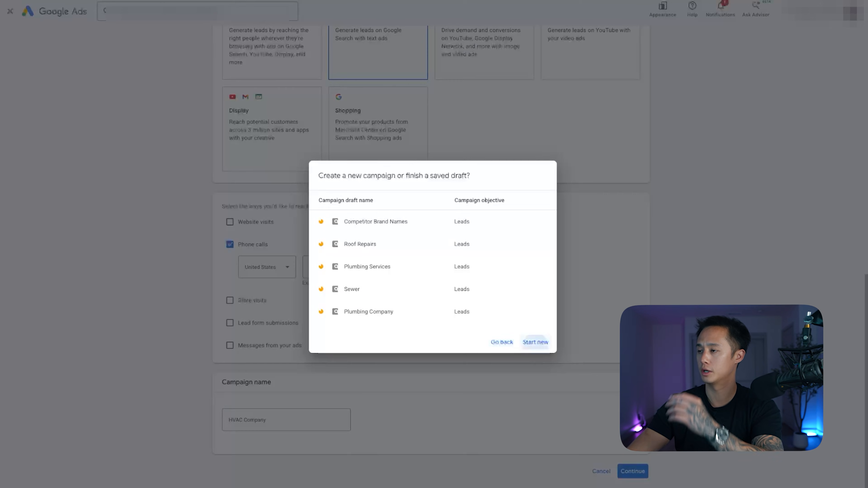
left_click(536, 342)
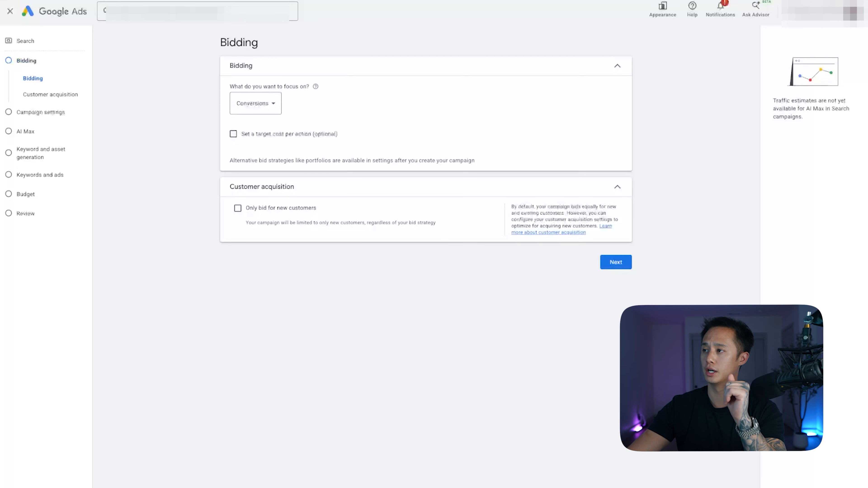
Try Clicks as the bidding focus and return it to Conversions.
left_click(255, 103)
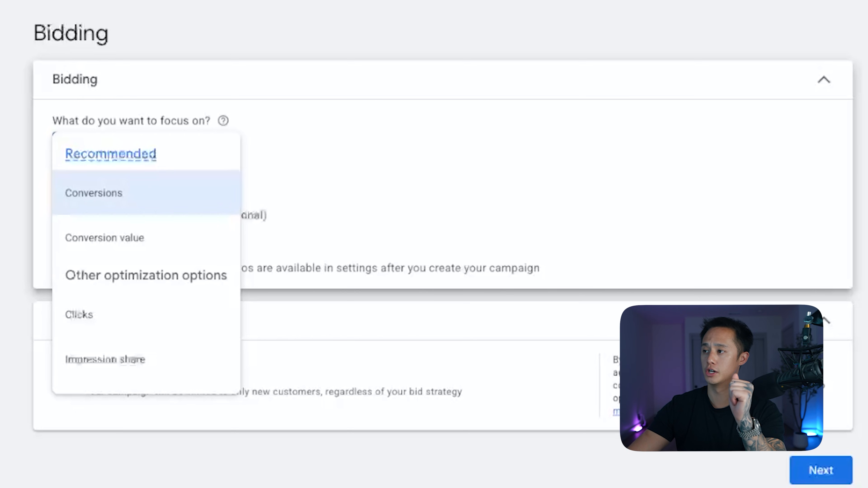
left_click(79, 314)
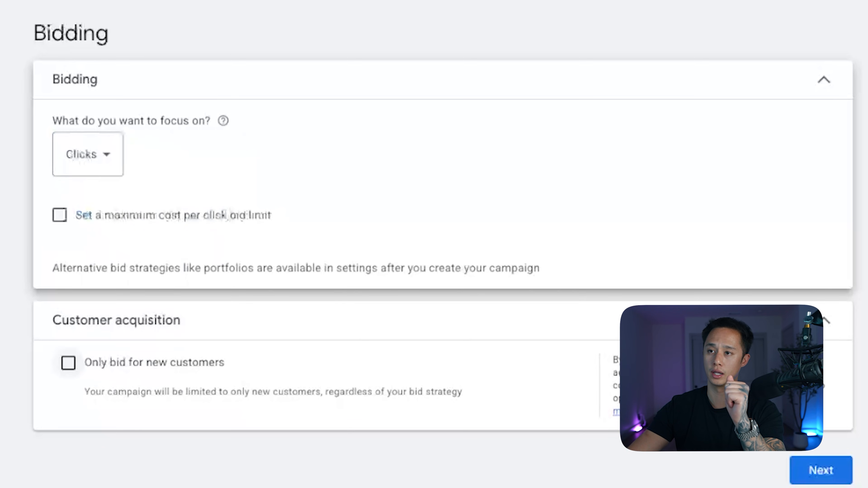
left_click(88, 154)
left_click(79, 194)
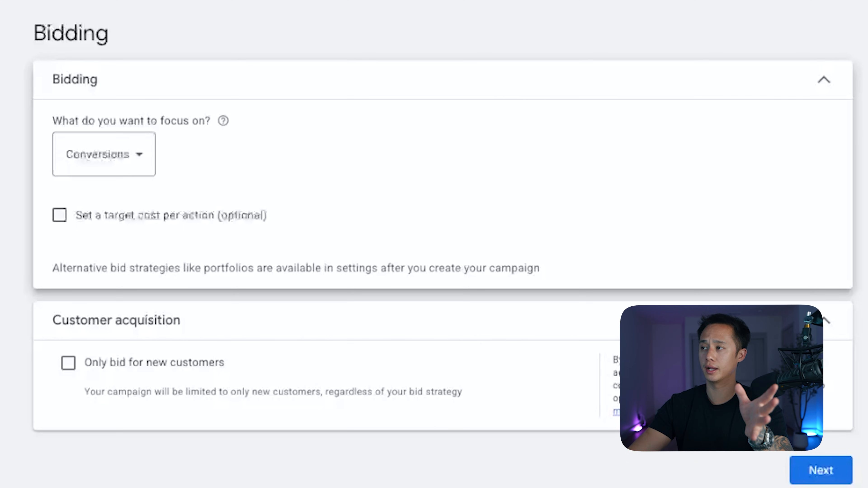
Focus the bidding on Clicks and set a maximum cost-per-click bid limit of $80.
left_click(104, 155)
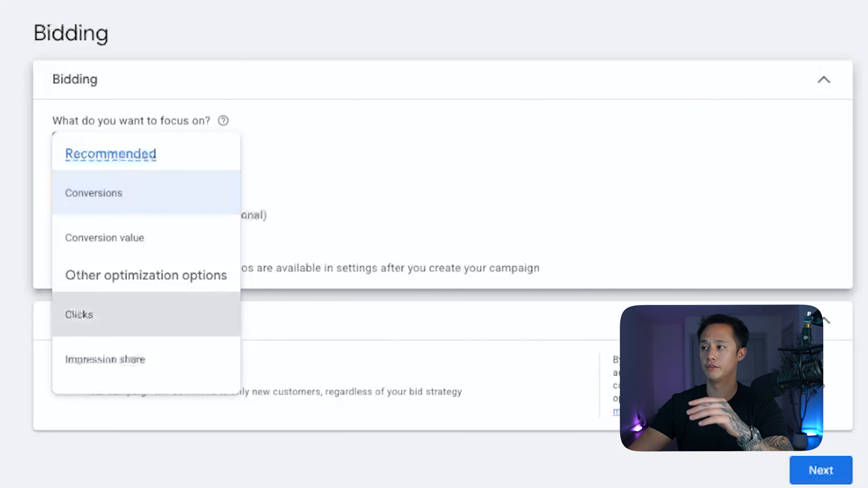
left_click(103, 314)
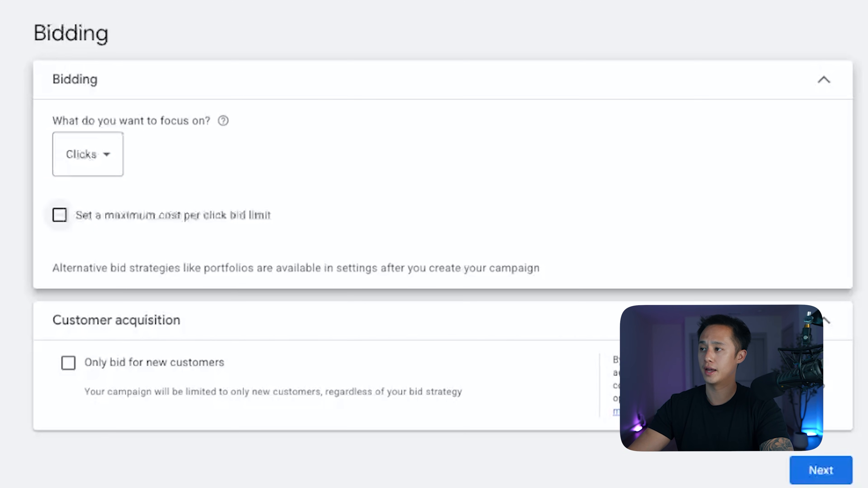
left_click(59, 215)
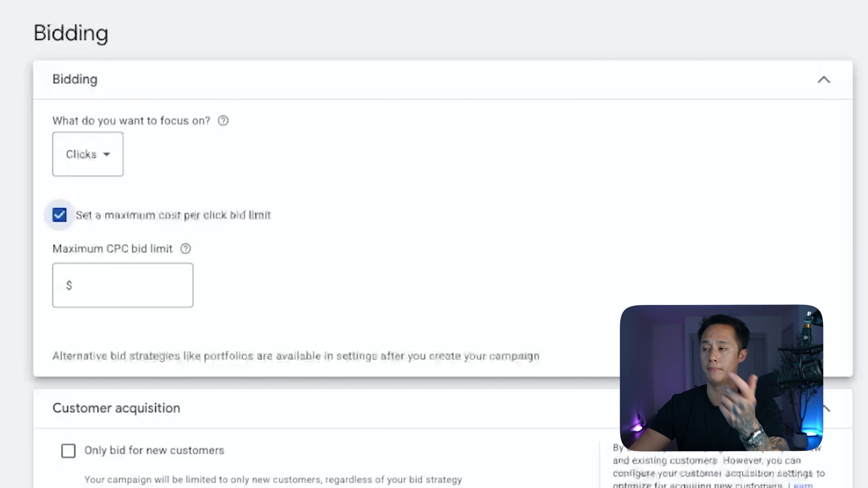
left_click(123, 286)
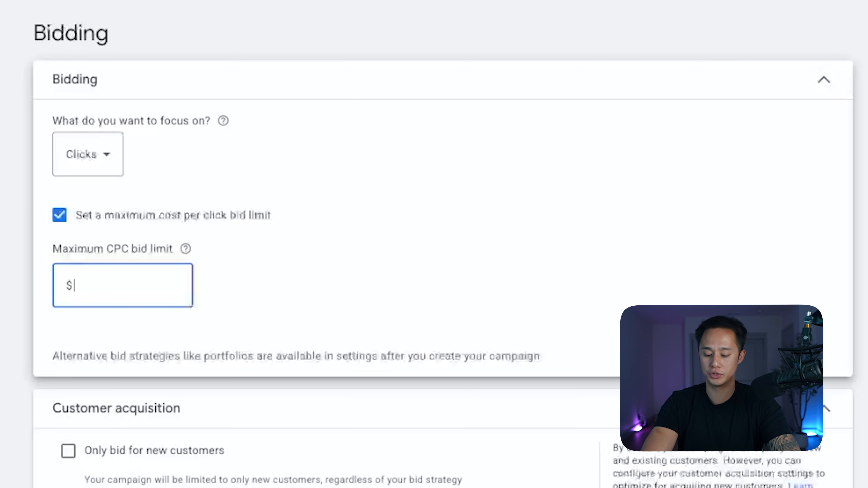
type("80")
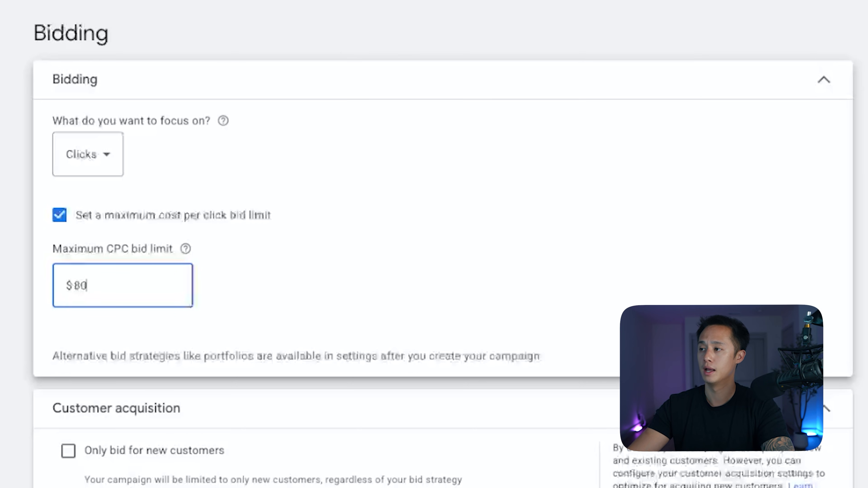
key("Return")
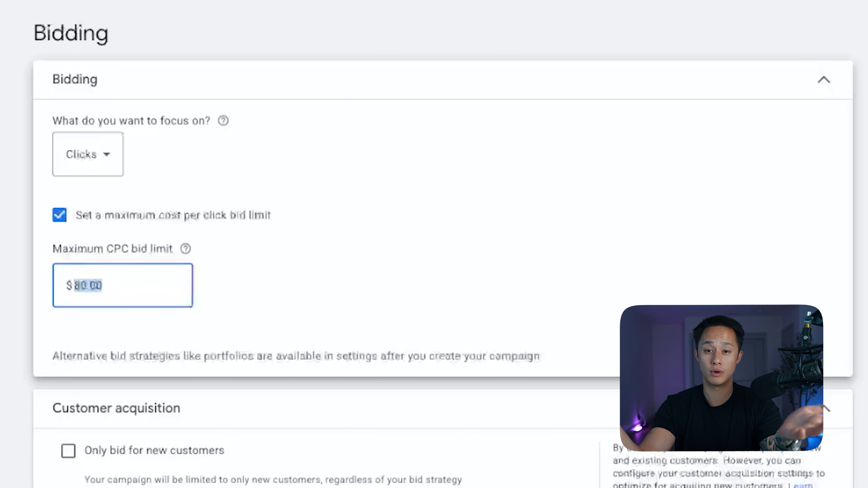
Try a maximum CPC bid limit of $5 and restore it to $80.
key("BackSpace")
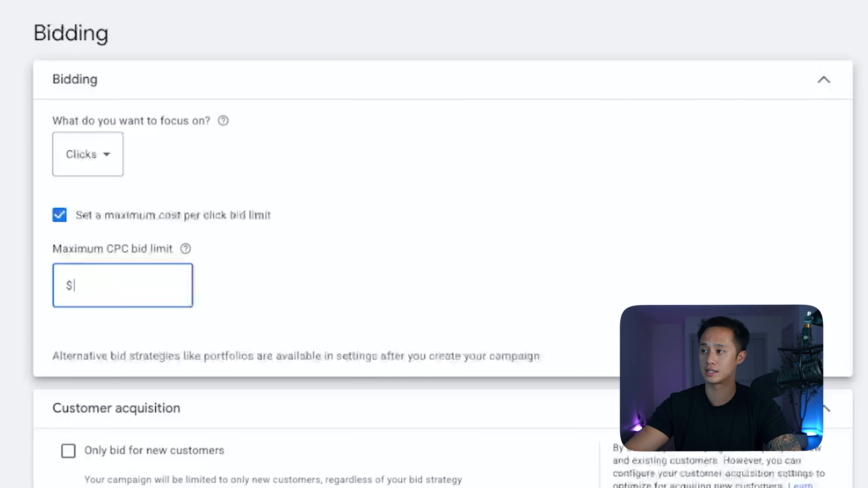
type("5")
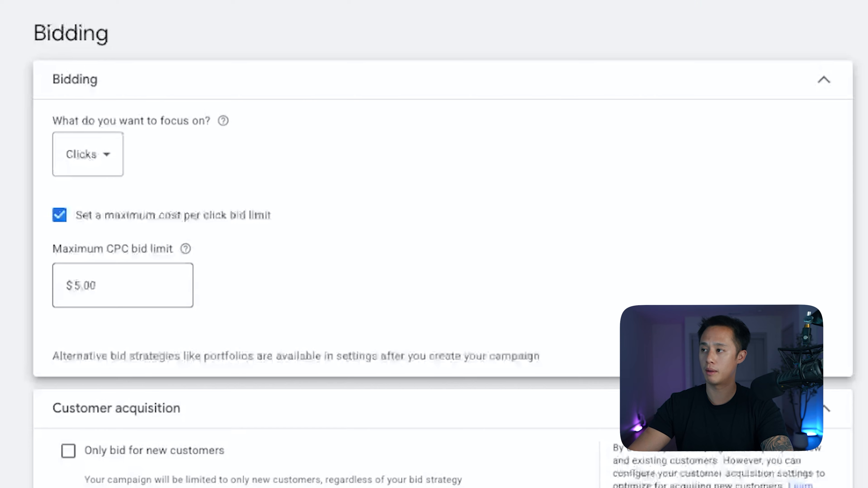
double_click(85, 285)
key("BackSpace")
type("80")
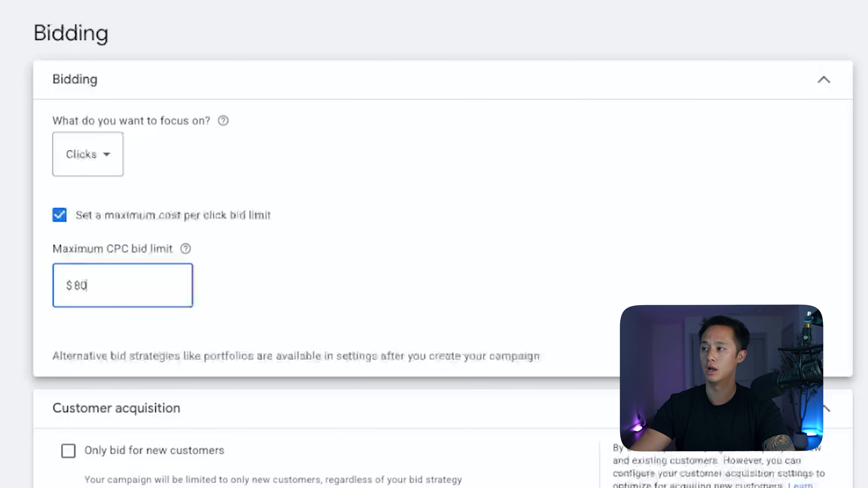
key("Tab")
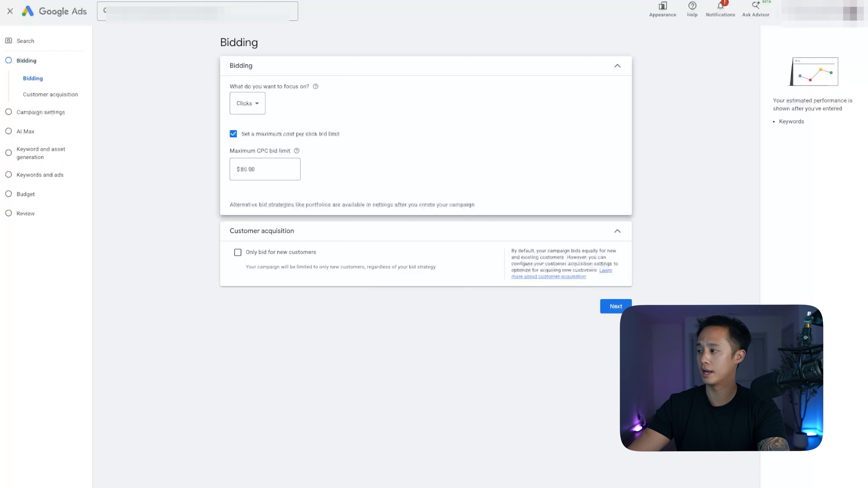
Continue to the campaign settings and exclude the Google Search Partners Network.
left_click(616, 307)
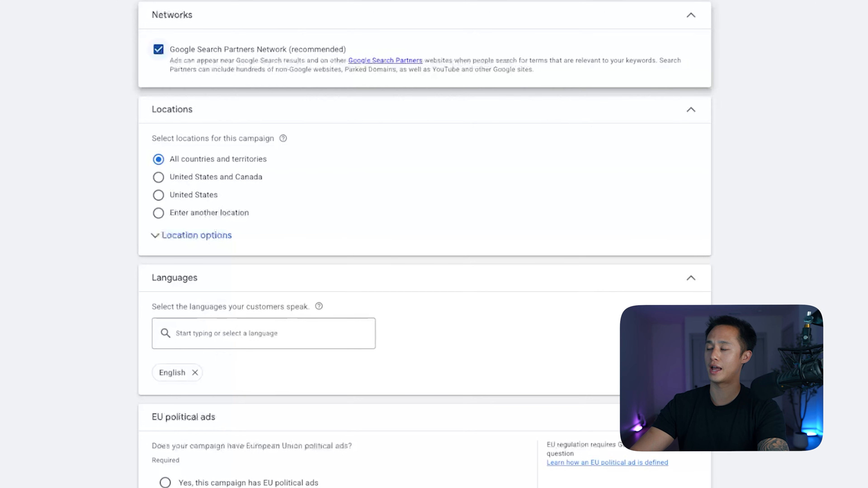
left_click(157, 64)
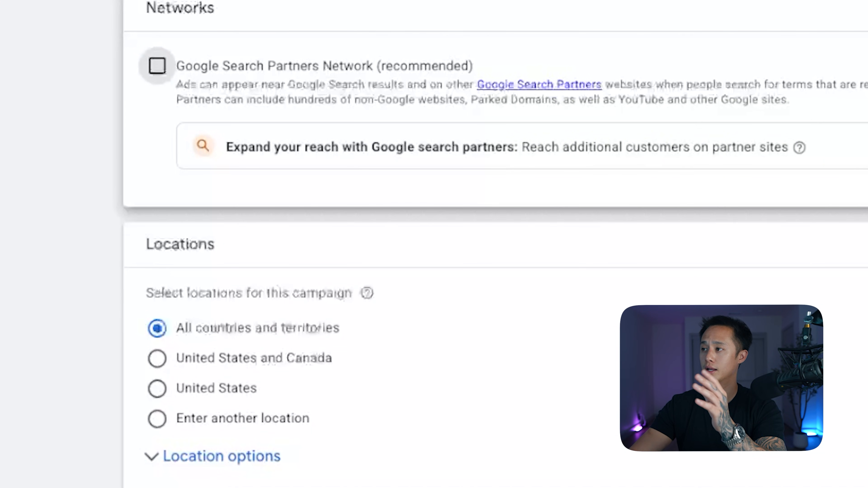
Choose to enter another location for the campaign and open the advanced location search.
scroll(259, 219, "down", 2)
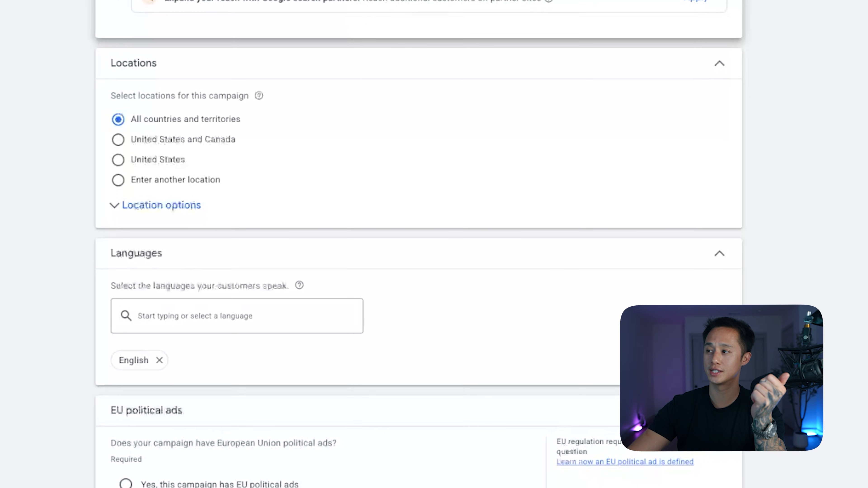
left_click(113, 180)
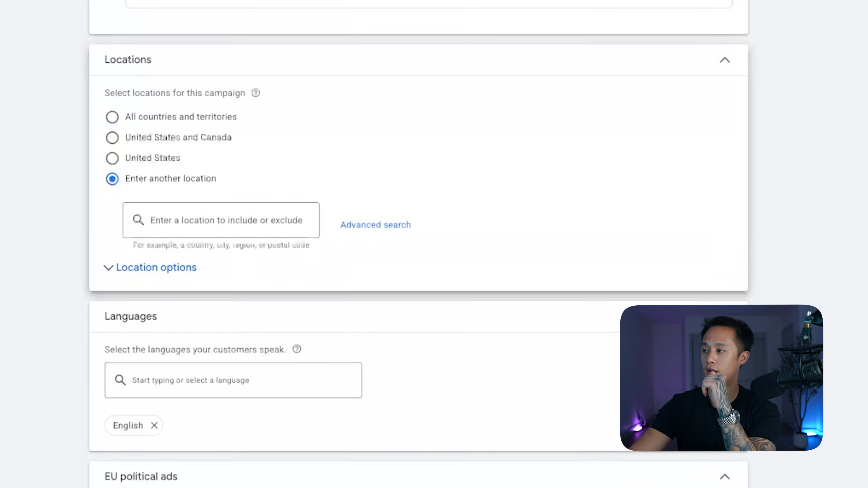
left_click(376, 225)
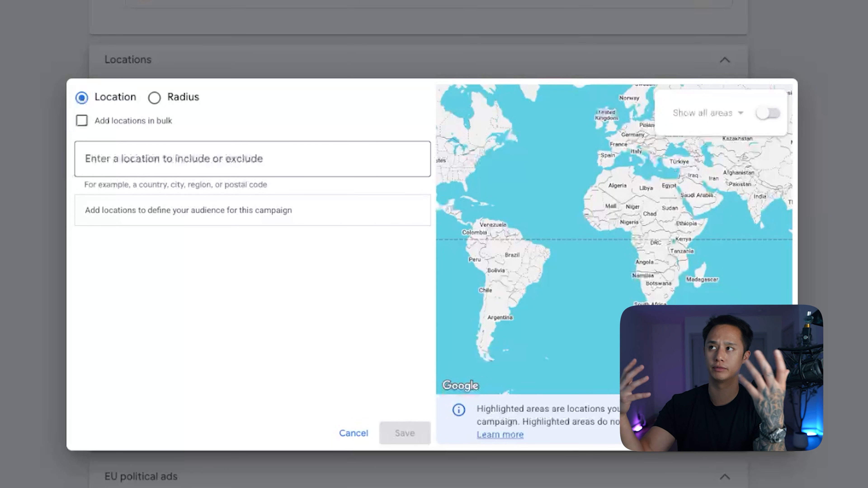
Try the radius and bulk options for adding locations and return to single-location entry.
left_click(253, 159)
left_click(154, 98)
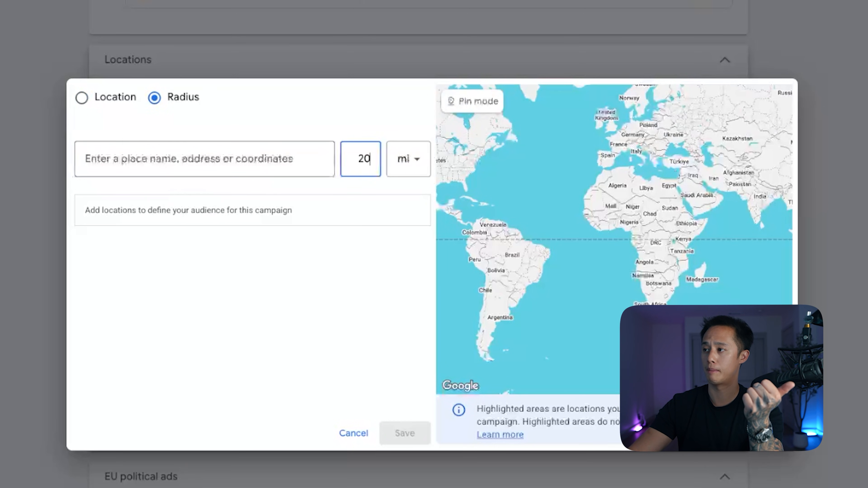
left_click(82, 98)
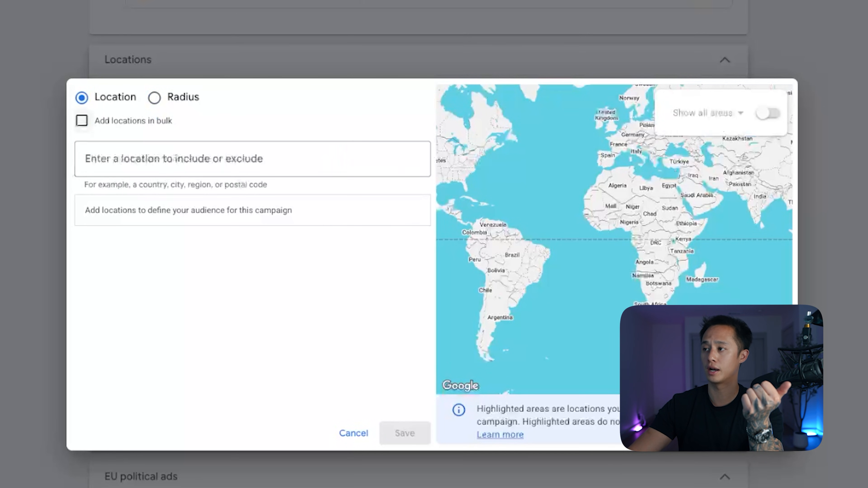
left_click(82, 121)
left_click(252, 184)
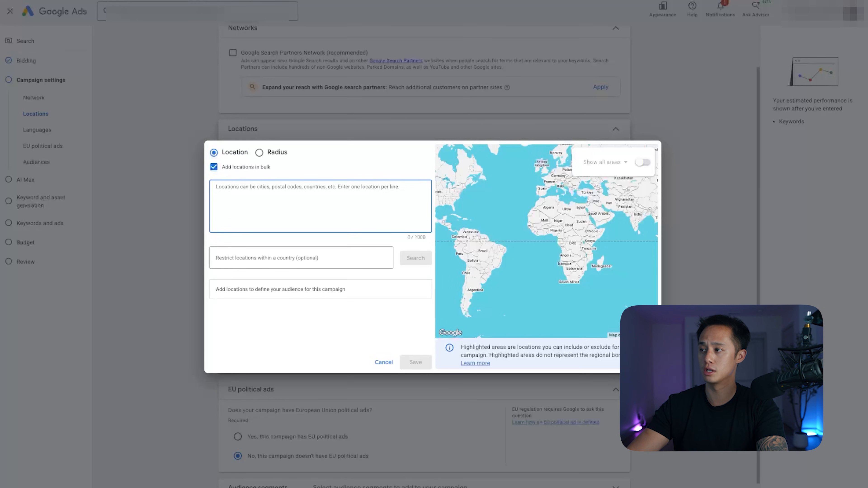
left_click(214, 167)
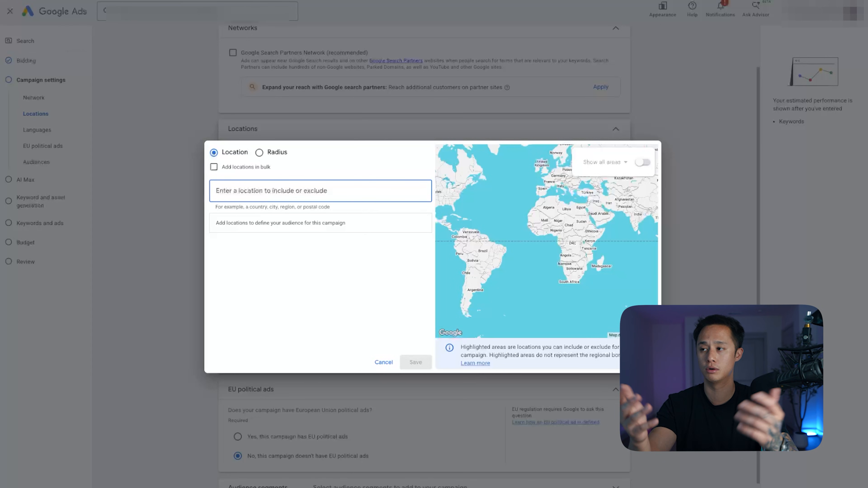
Search for los angeles and include the city Los Angeles, California, United States as a target location.
type("los angeles")
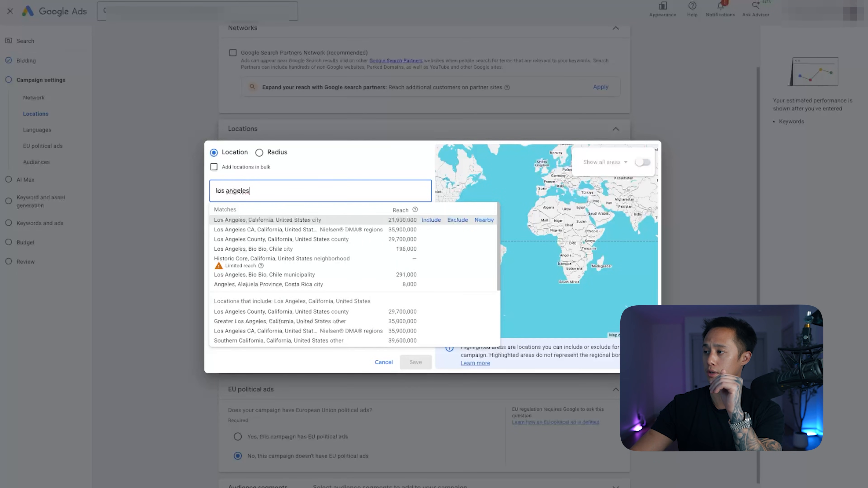
left_click(431, 220)
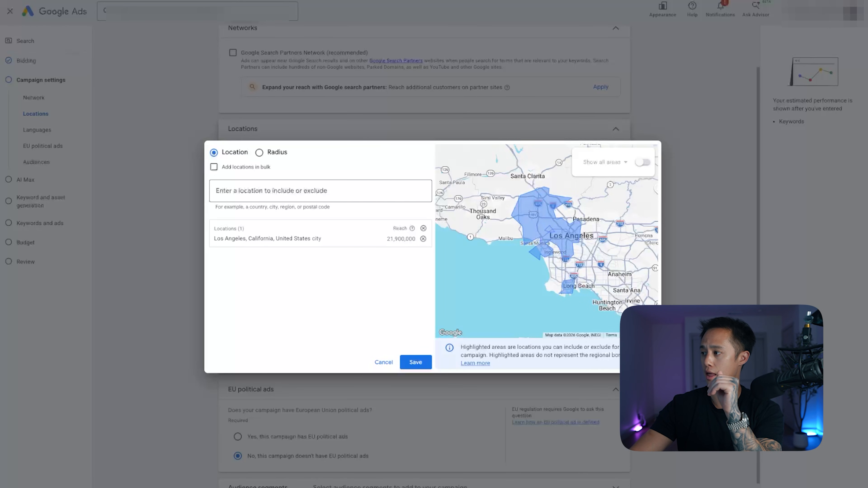
Search for long beach, include the city Long Beach, California, United States, and view the radius targeting option.
left_click(320, 191)
type("long beach")
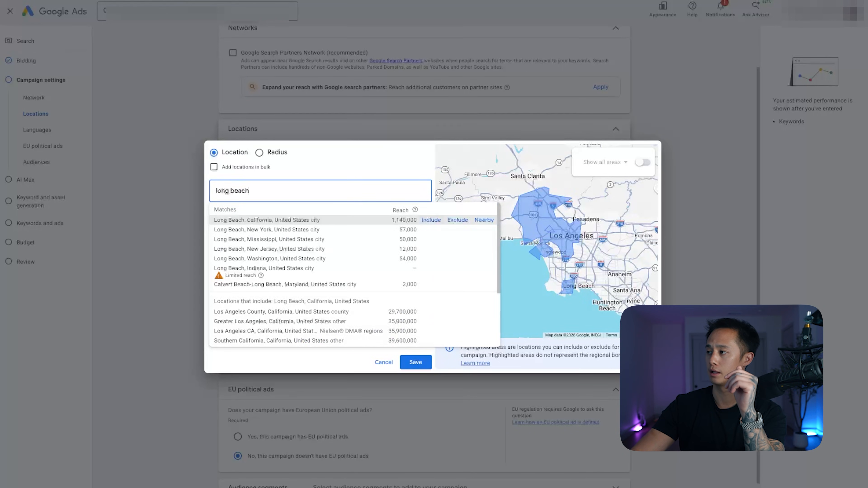
left_click(431, 220)
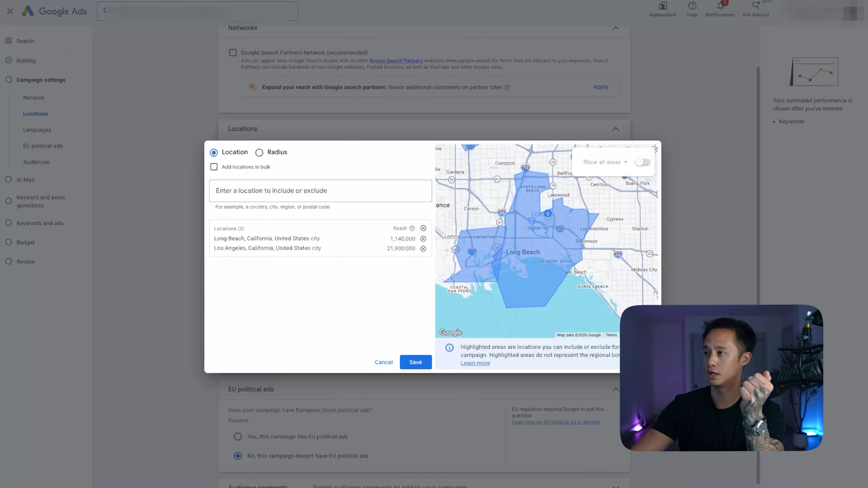
left_click(259, 153)
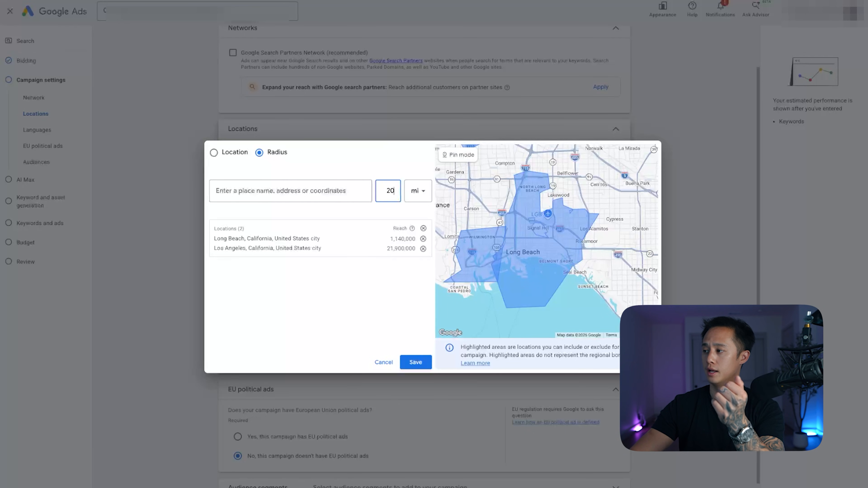
Save the target locations and set the location option to Presence: People in or regularly in your included locations.
left_click(416, 362)
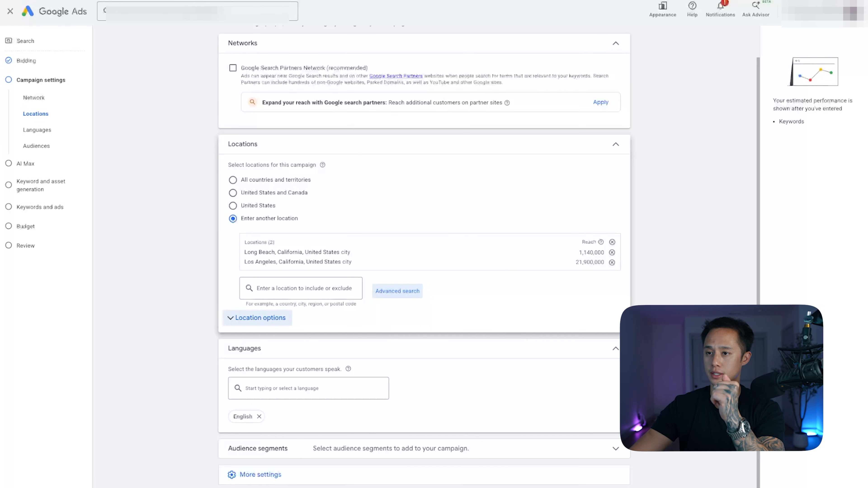
left_click(260, 318)
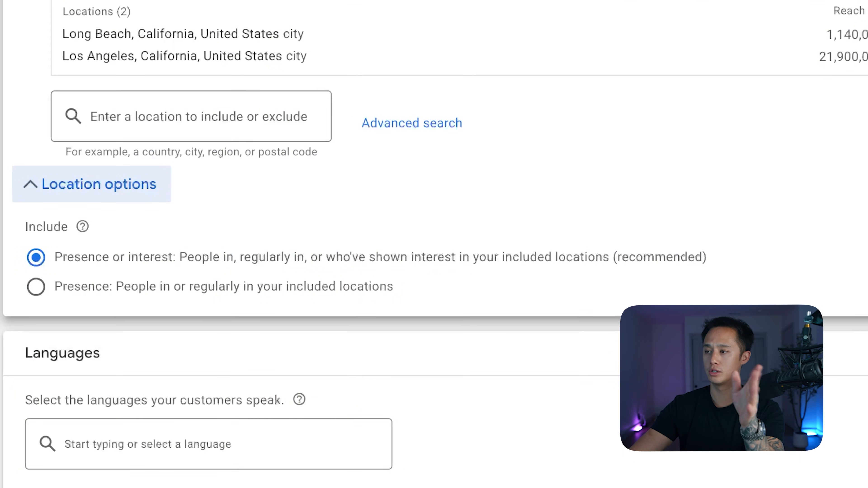
left_click(36, 287)
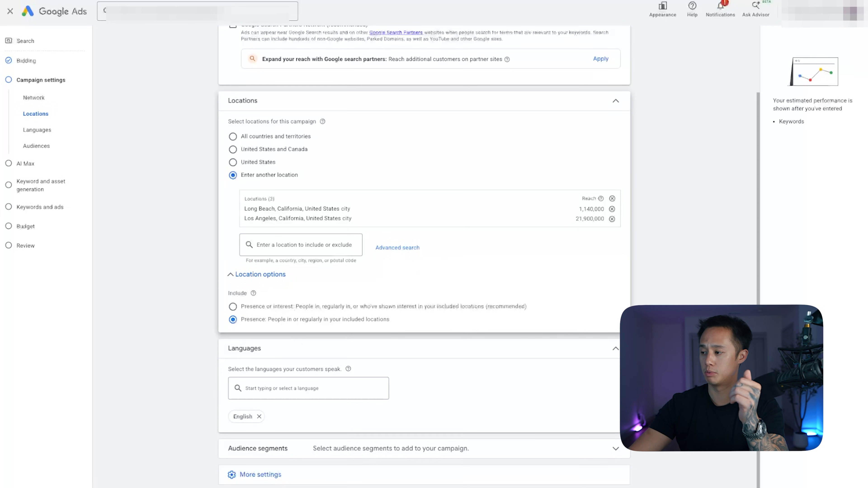
Expand the additional campaign settings and open the ad schedule for review.
left_click(260, 474)
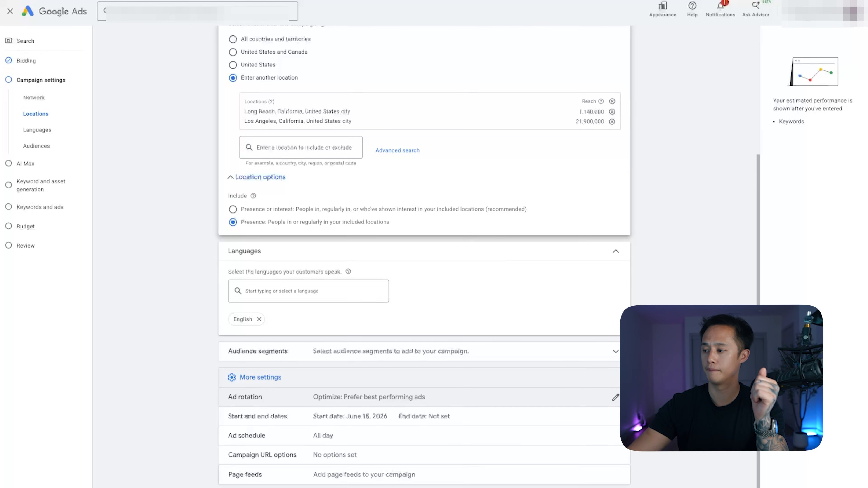
left_click(615, 435)
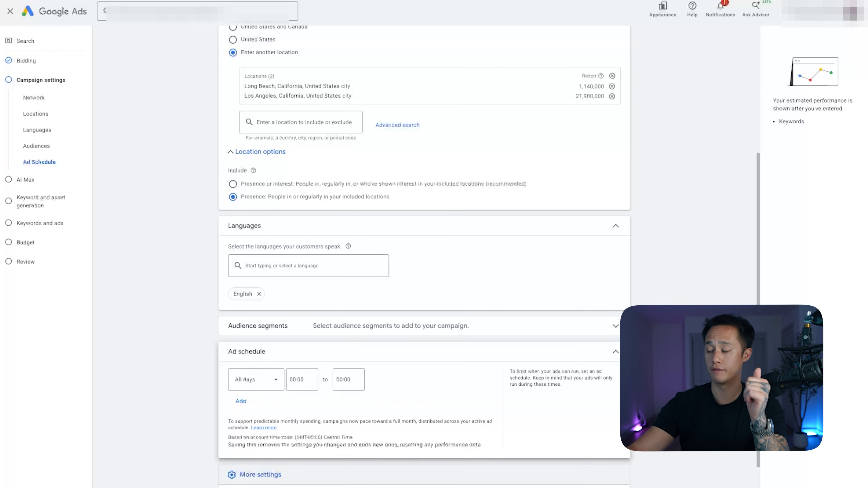
scroll(424, 257, "down", 2)
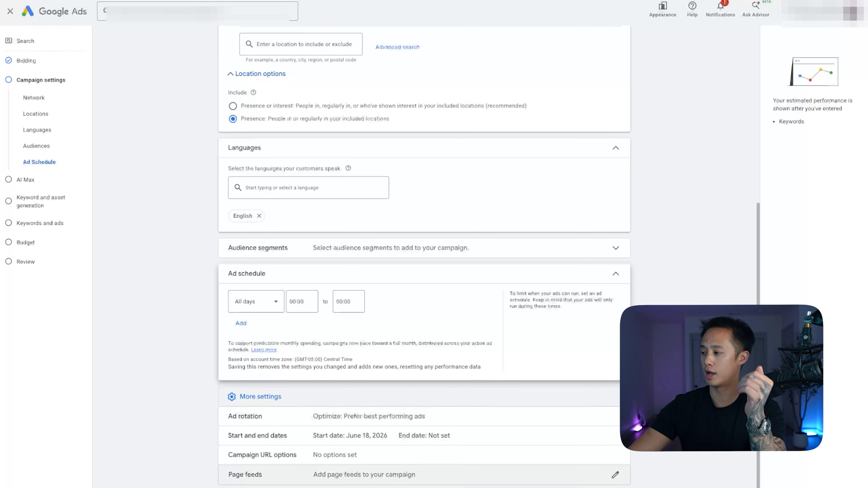
Continue past the campaign settings and AI Max without enabling it, and skip keyword and asset generation.
left_click(614, 487)
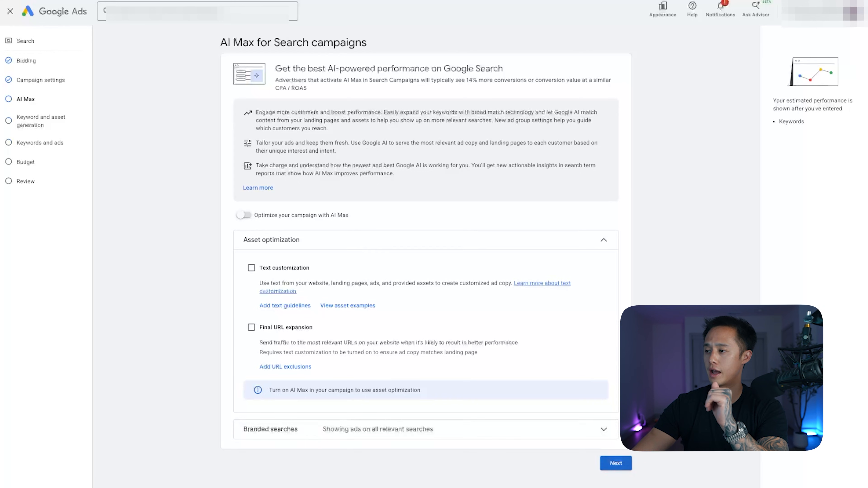
left_click(616, 463)
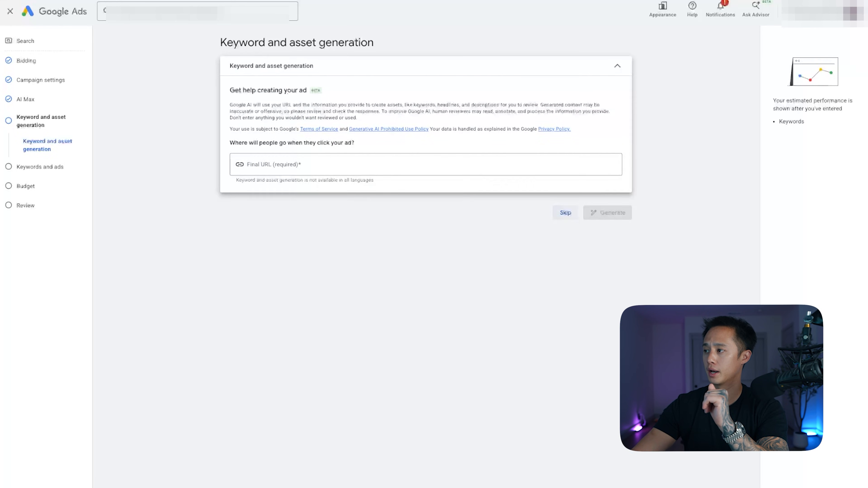
left_click(566, 213)
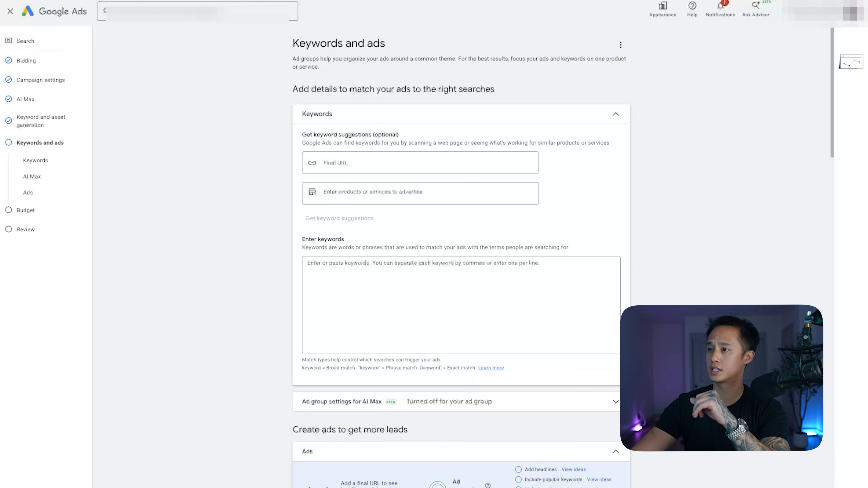
Enter "ac repair near me" in quotation marks as the first phrase-match keyword.
scroll(461, 256, "down", 10)
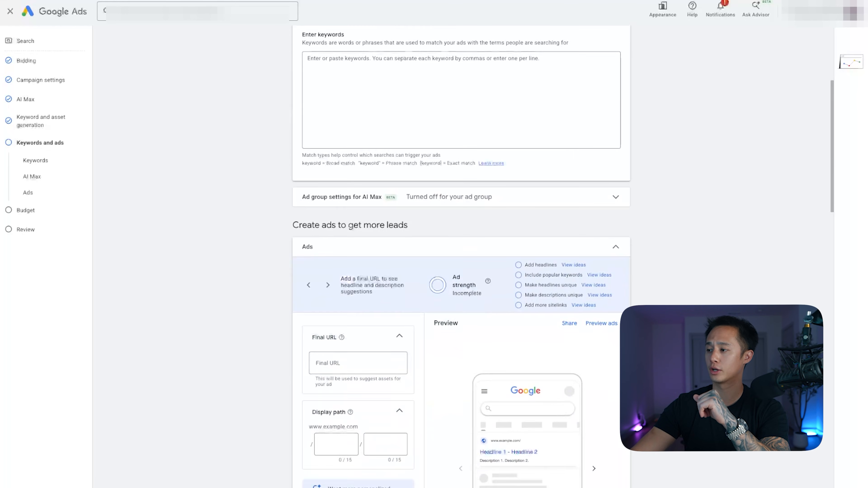
scroll(461, 257, "down", 20)
scroll(461, 256, "up", 20)
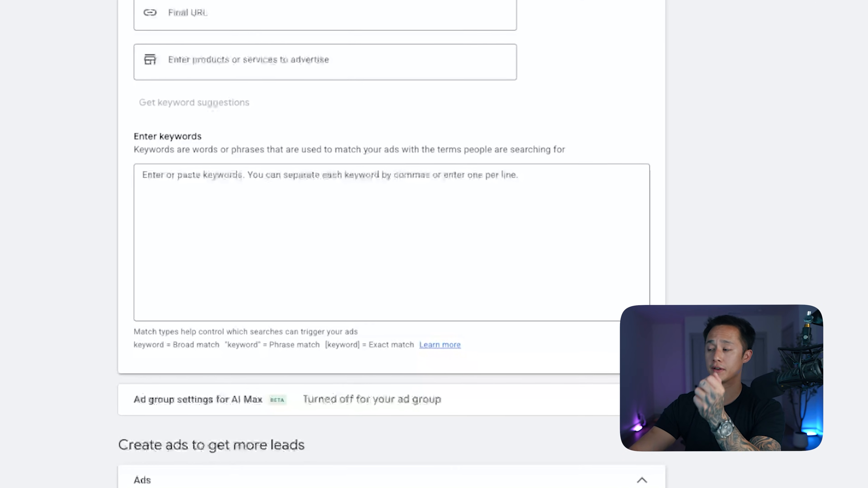
left_click(390, 241)
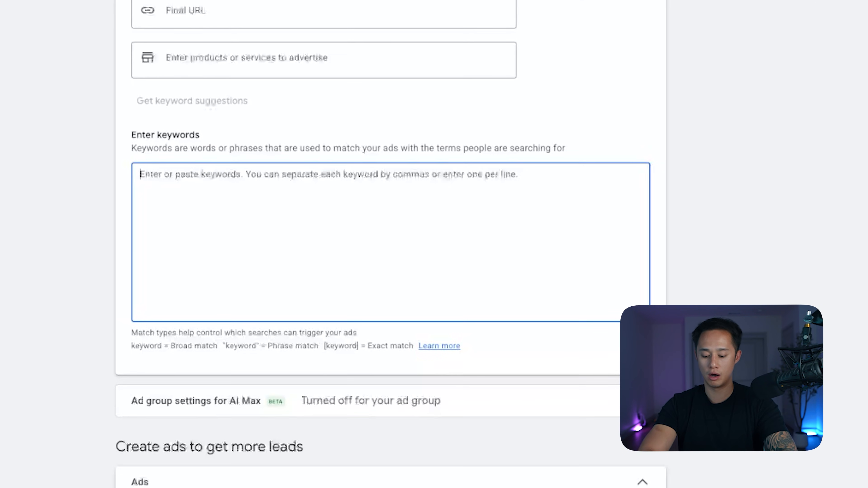
type("\"ac repai")
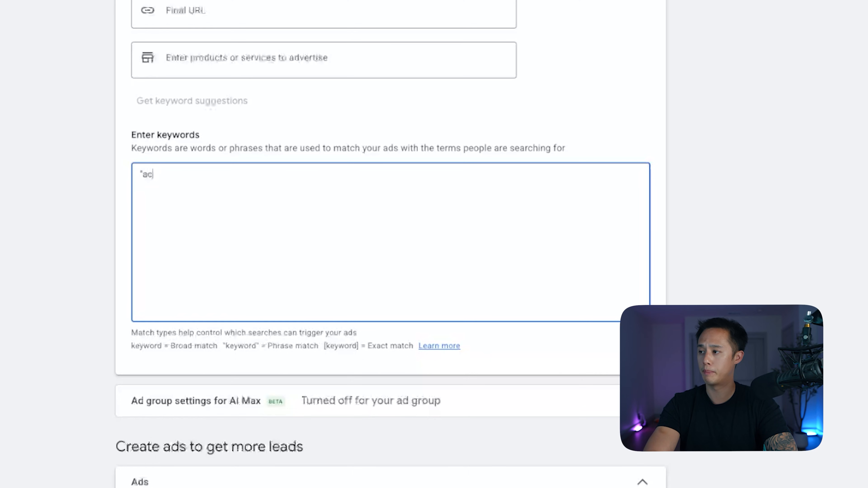
type("r")
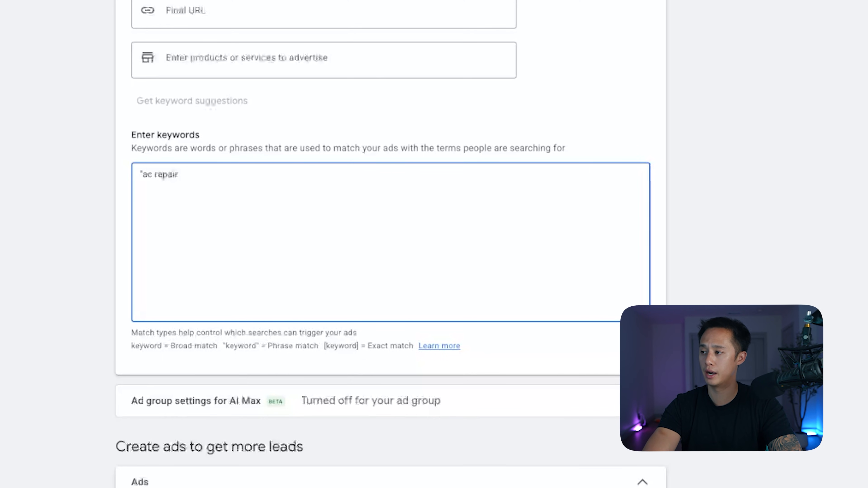
type(" near")
type(" me\"")
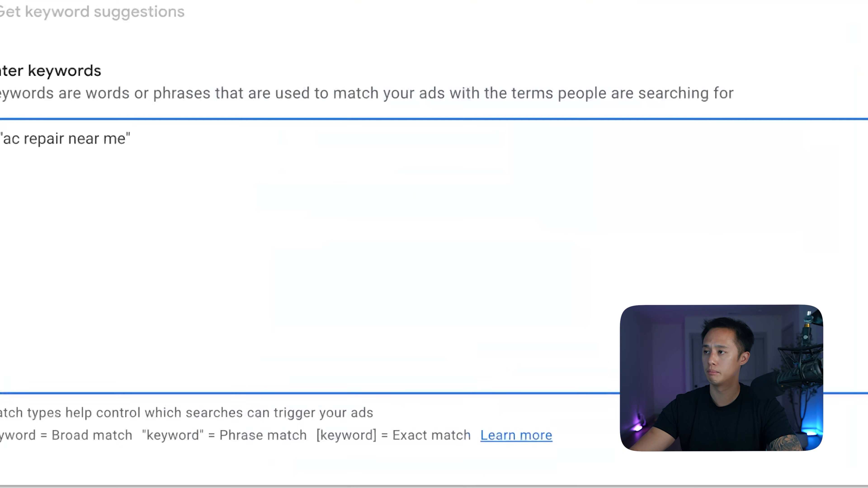
key("shift+Left")
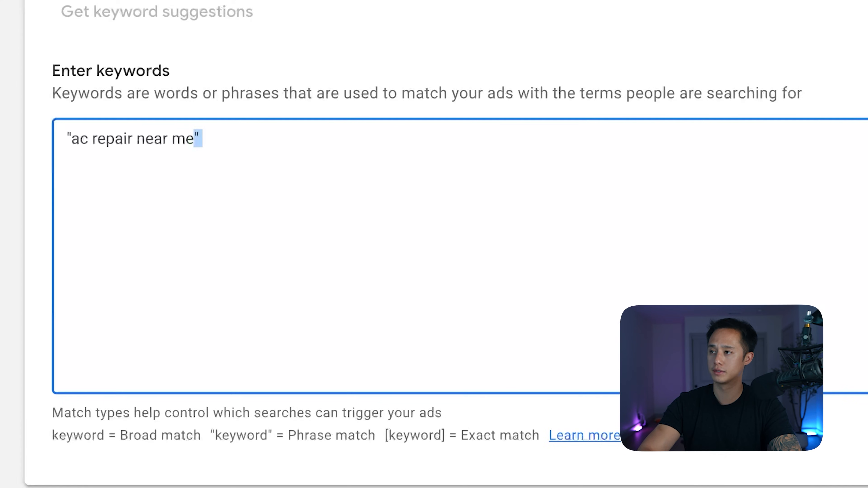
key("Right")
Add ac repair near me without quotation marks as a broad-match keyword on the second line.
key("Return")
type("ac repair near")
key("BackSpace")
key("BackSpace")
key("BackSpace")
type("air near me")
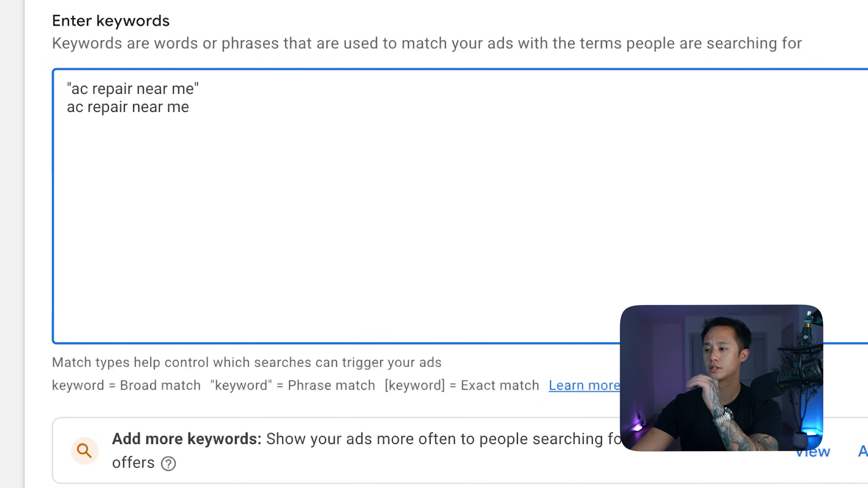
Compare the quoted and unquoted keywords with the broad, phrase and exact match notation guide.
key("shift+Home")
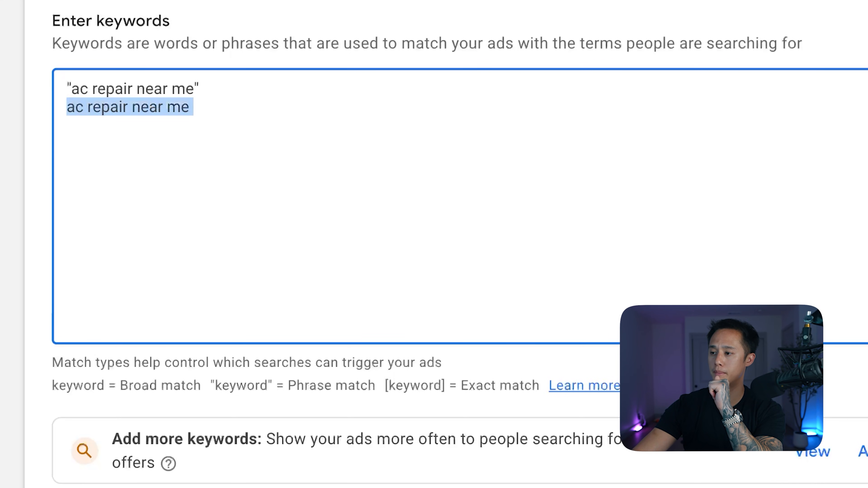
left_click_drag(53, 384, 201, 385)
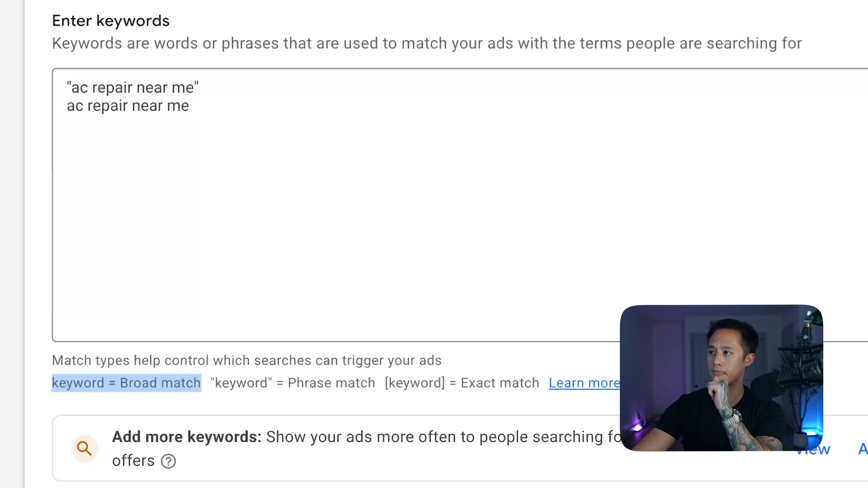
triple_click(141, 88)
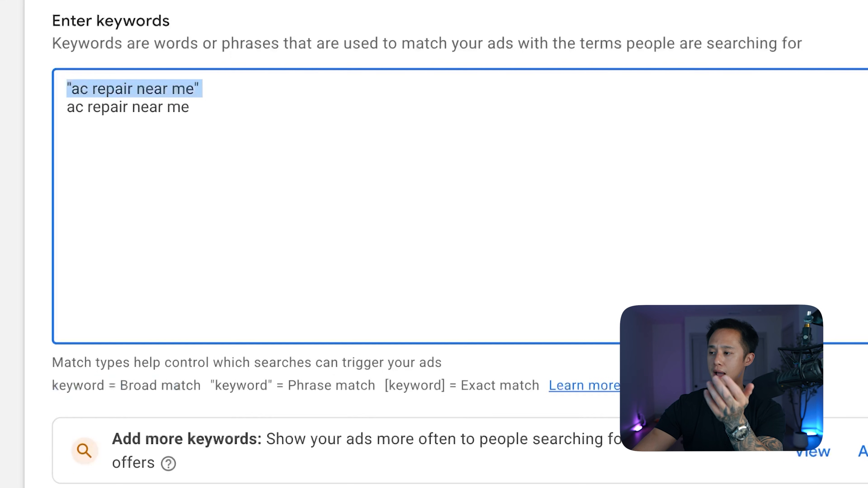
left_click_drag(215, 386, 376, 386)
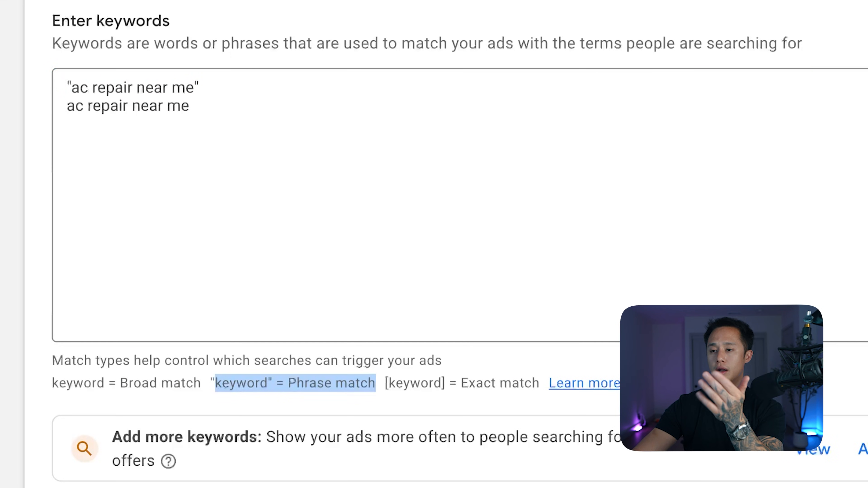
left_click_drag(445, 383, 385, 383)
left_click_drag(457, 383, 540, 383)
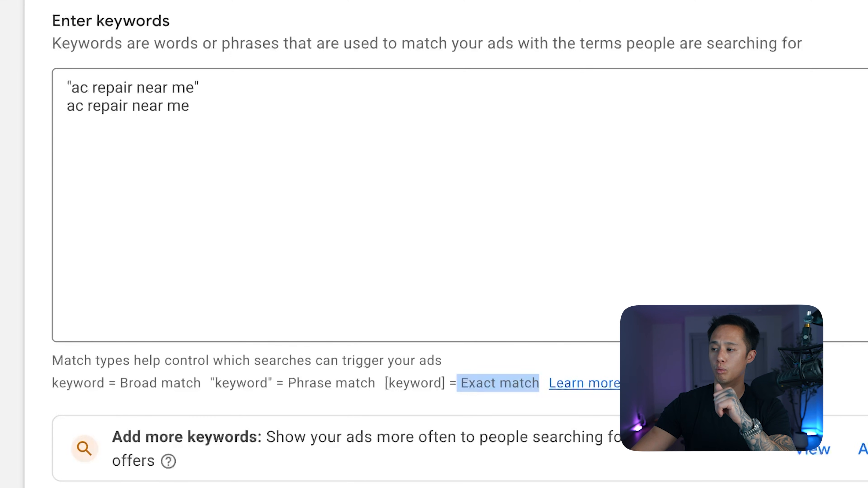
mouse_move(202, 383)
left_mouse_down()
mouse_move(50, 380)
mouse_move(202, 383)
left_mouse_up()
left_click_drag(202, 383, 52, 383)
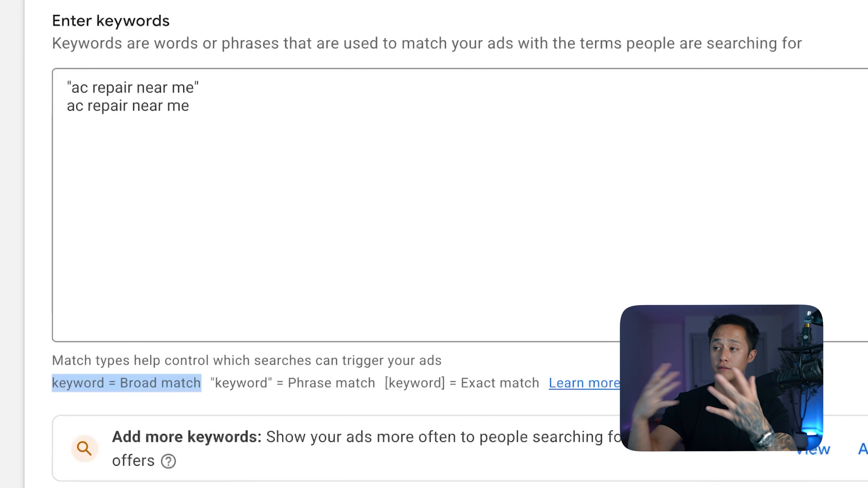
left_click_drag(193, 107, 66, 107)
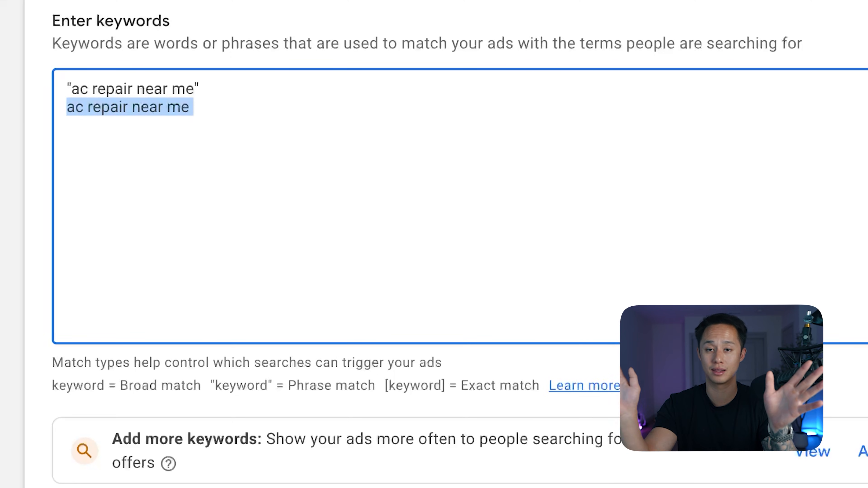
left_click_drag(335, 383, 222, 383)
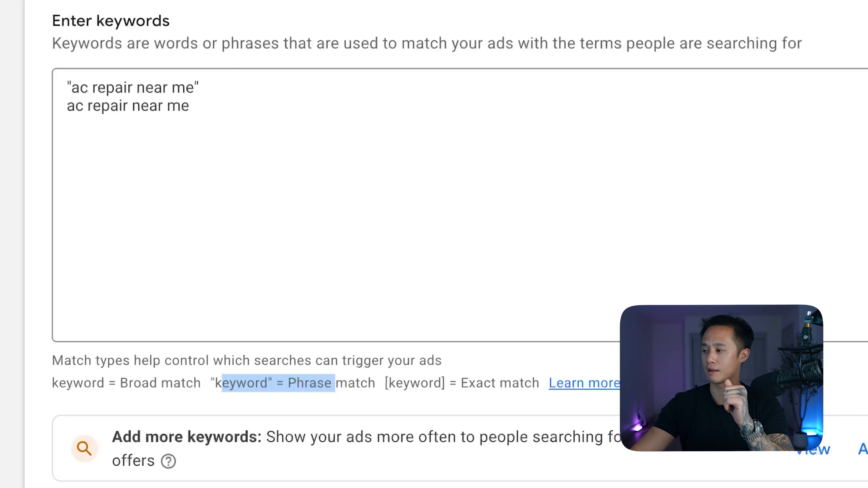
left_click_drag(429, 383, 469, 383)
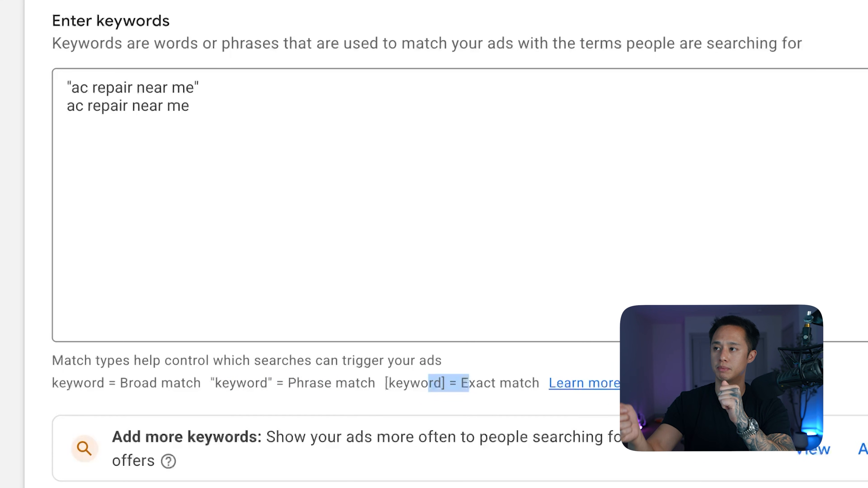
left_click_drag(202, 88, 67, 88)
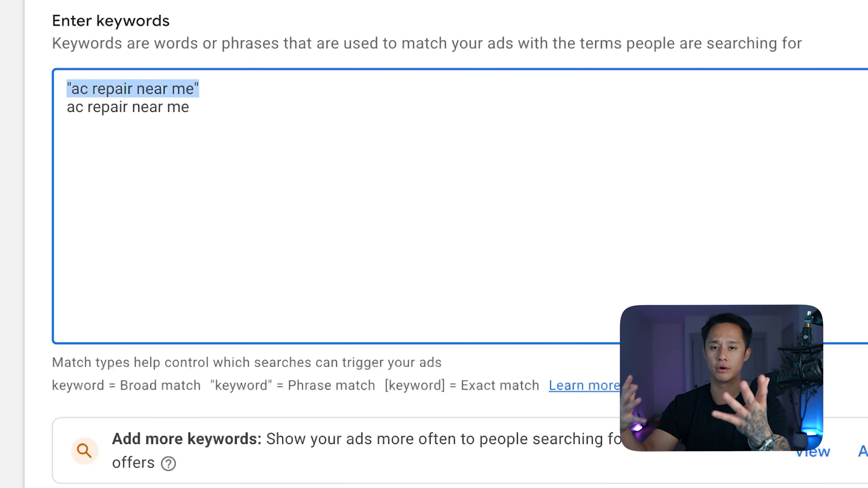
Delete the unquoted broad-match keyword from the second line of the keyword list.
left_click_drag(195, 108, 66, 107)
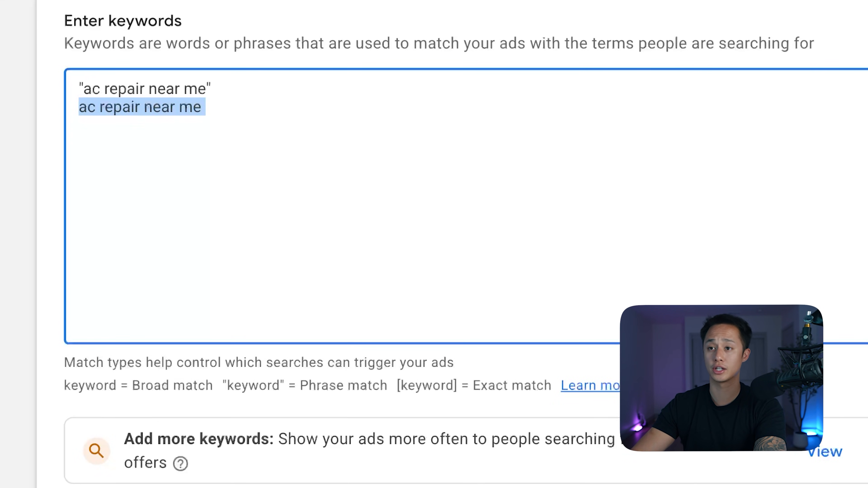
key("BackSpace")
key("BackSpace")
key("shift+super+Left")
key("Right")
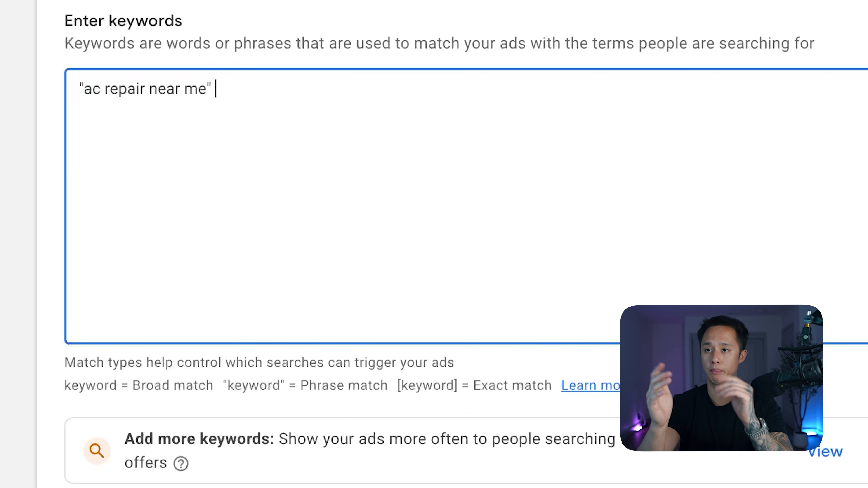
Add the phrase-match keyword "ac repair company near me" on the second line.
key("Return")
type("\"")
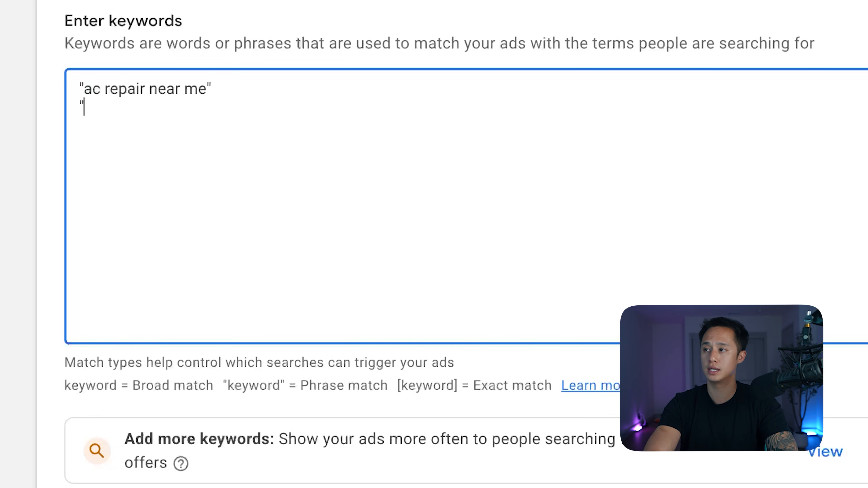
type("ac repair company near me")
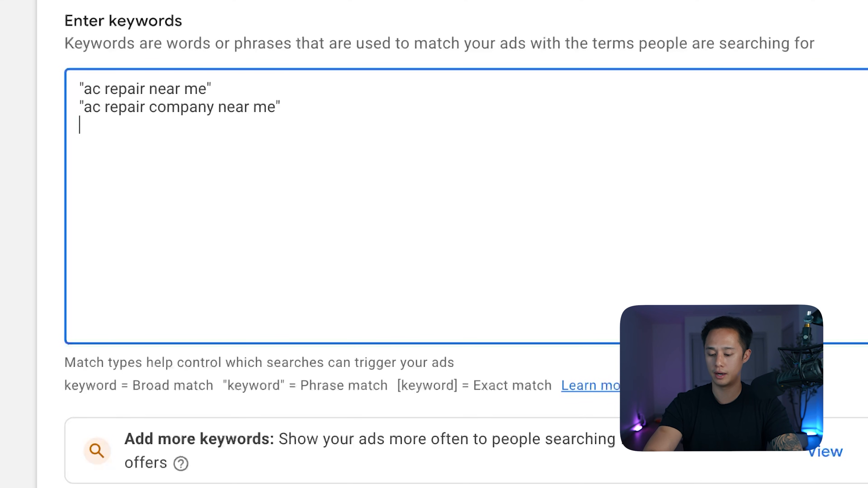
Add the exact-match keyword [ac repair near me] on the third line of the keyword list.
type("ac repair mear")
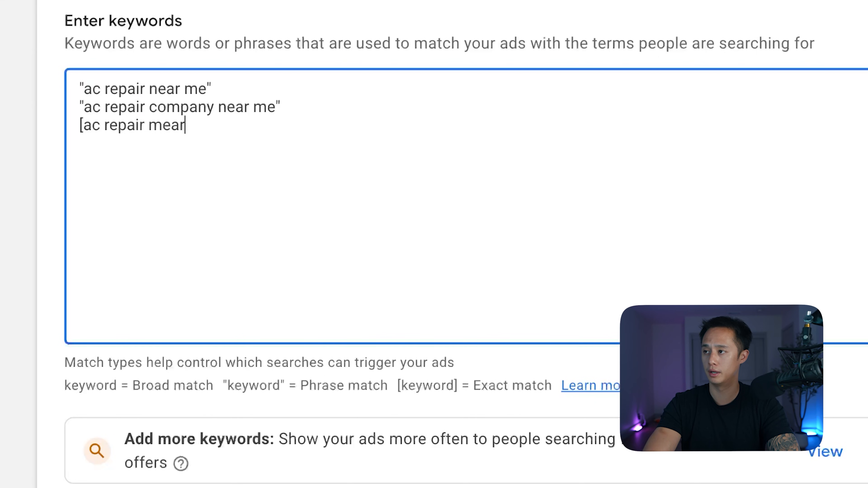
key("BackSpace")
key("BackSpace")
key("BackSpace")
key("BackSpace")
type("near me]")
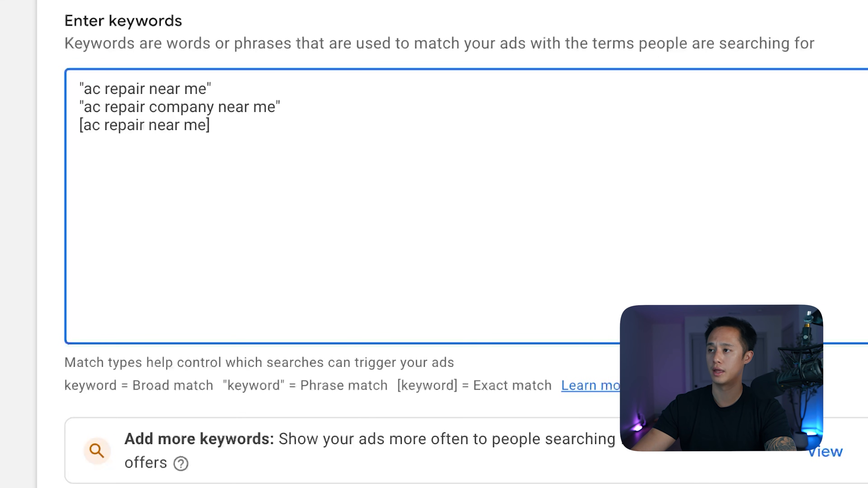
left_click_drag(109, 107, 216, 126)
left_click(216, 126)
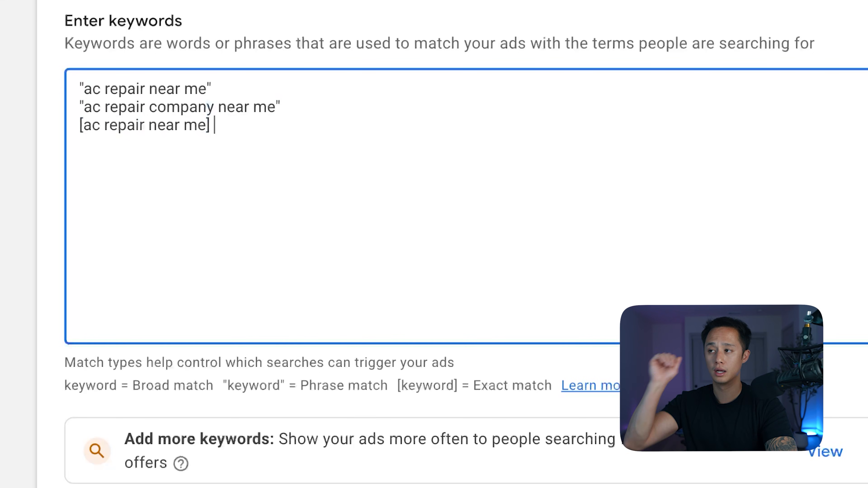
Add the phrase-match keywords "aircon repair near me" and " ac repair los angeles" on the fourth and fifth lines.
key("Return")
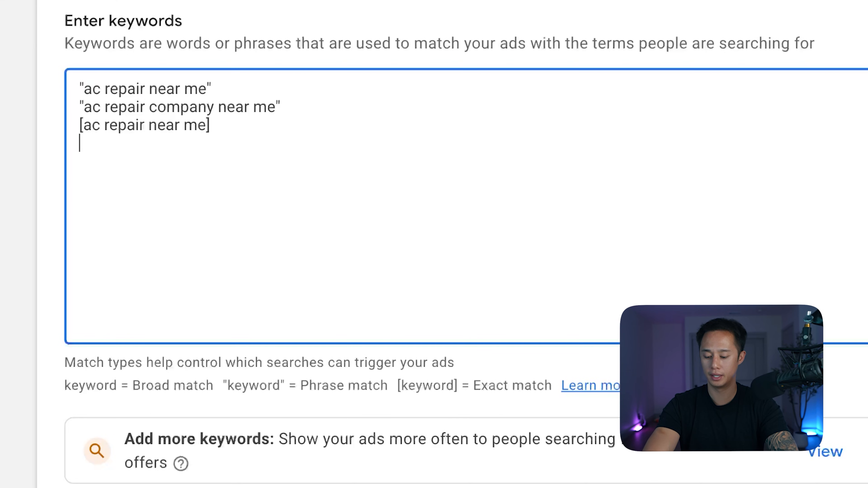
type("\"aircon repair ner")
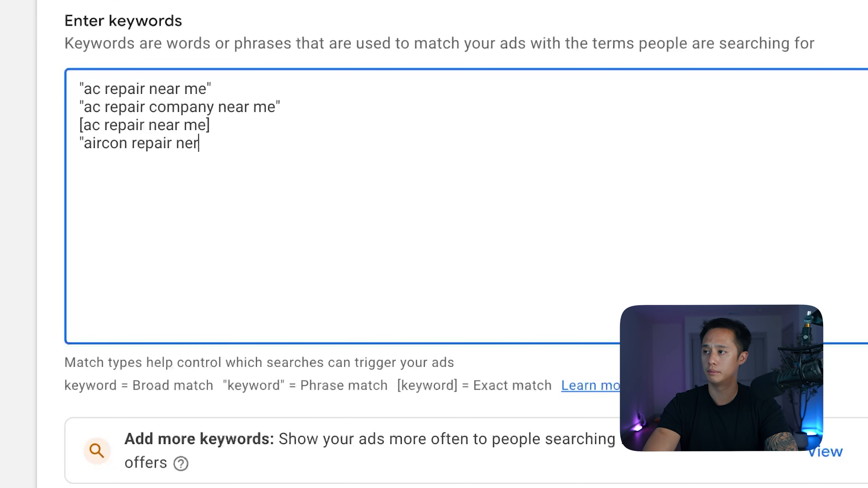
key("BackSpace")
key("BackSpace")
type("ar me\"")
key("Return")
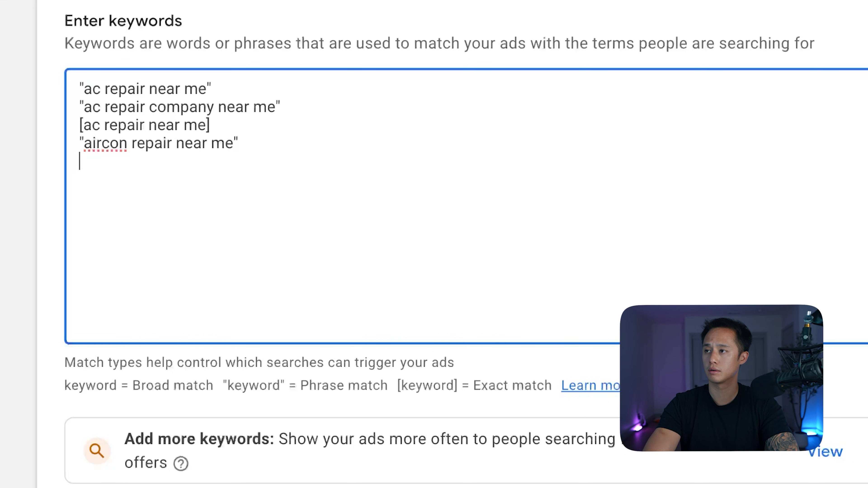
type("\" ac repair los ang")
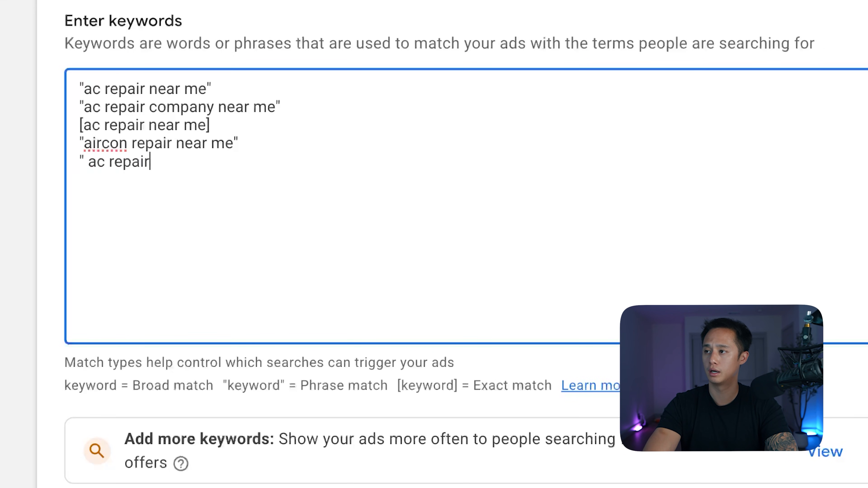
type("eles\"")
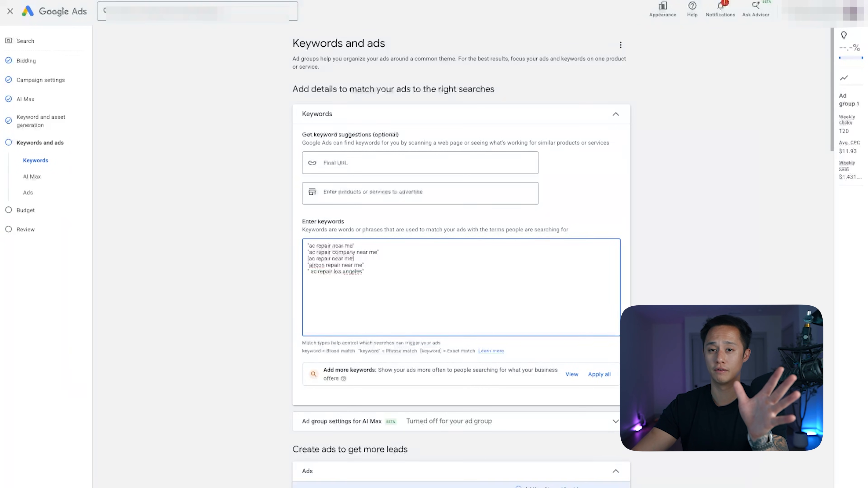
Set the ad's two display path fields to hvac and free-estimate.
scroll(462, 256, "down", 1)
scroll(461, 256, "down", 1)
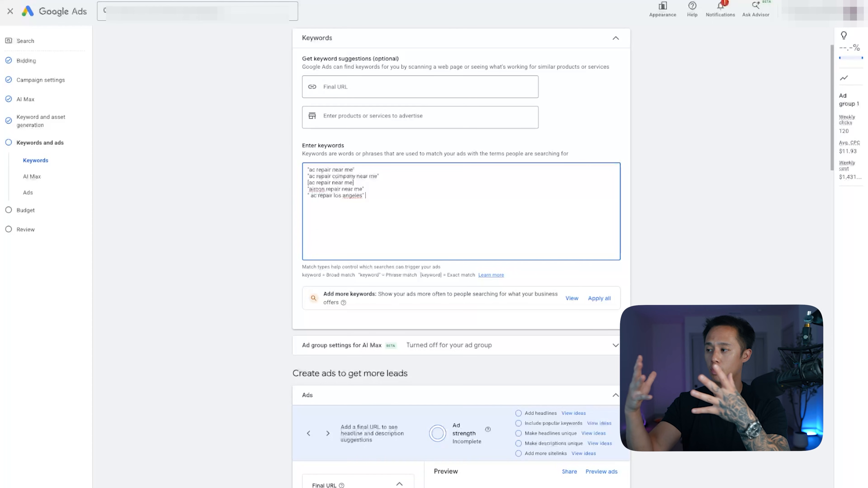
scroll(461, 257, "down", 3)
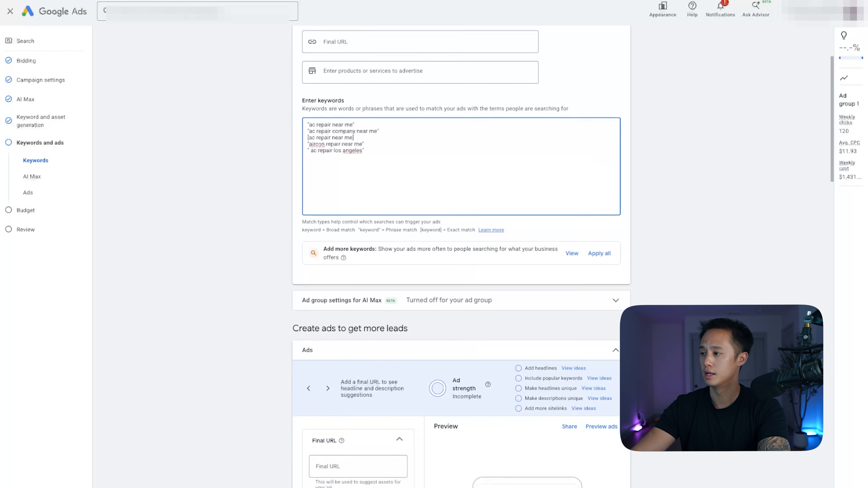
scroll(461, 219, "down", 1)
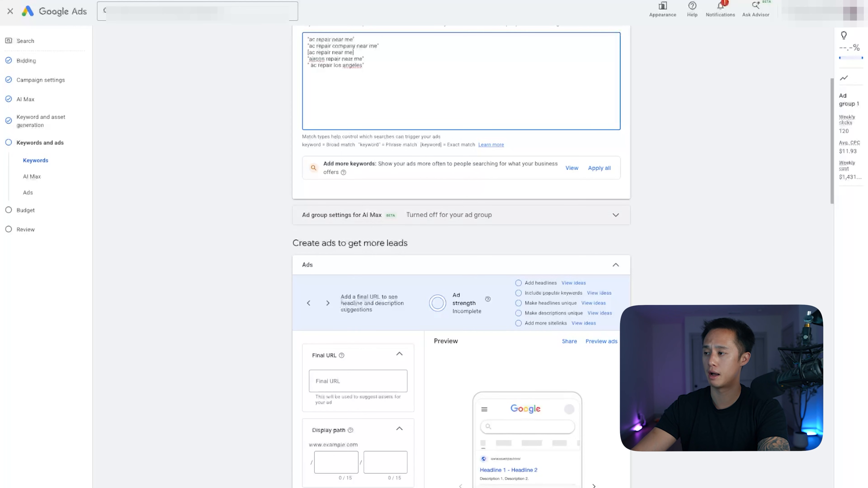
scroll(461, 256, "down", 6)
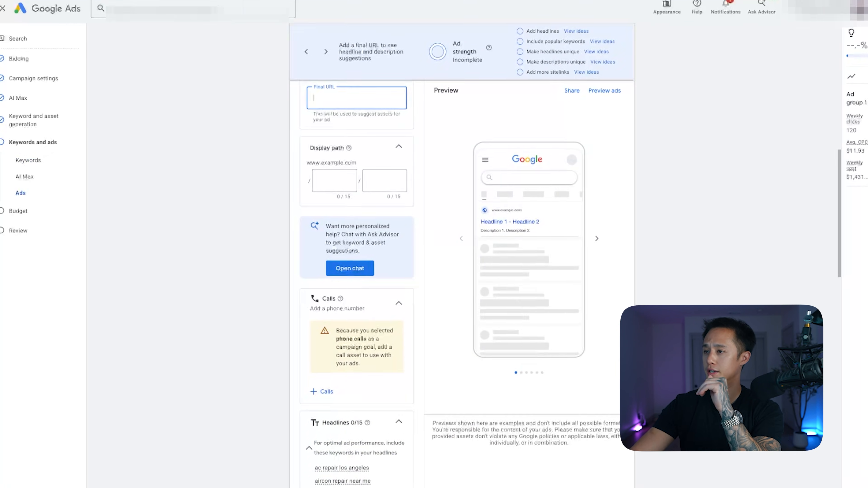
left_click(336, 184)
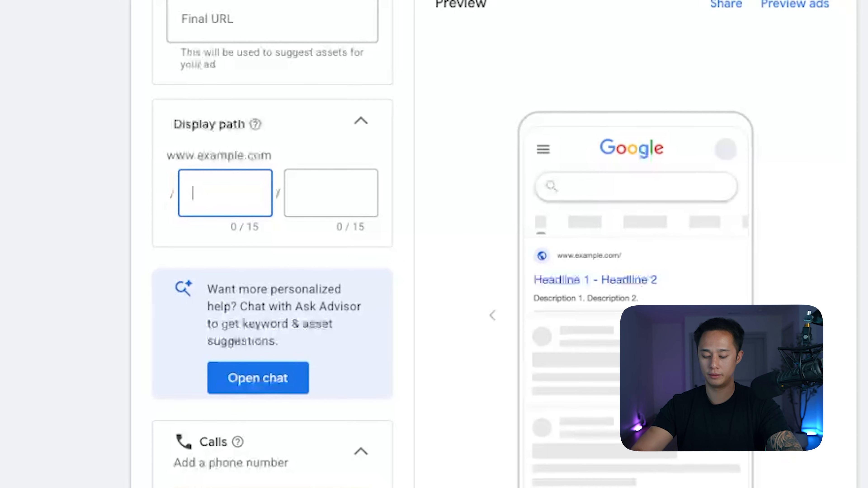
type("hvac")
key("Tab")
type("free-estimate")
scroll(271, 239, "down", 2)
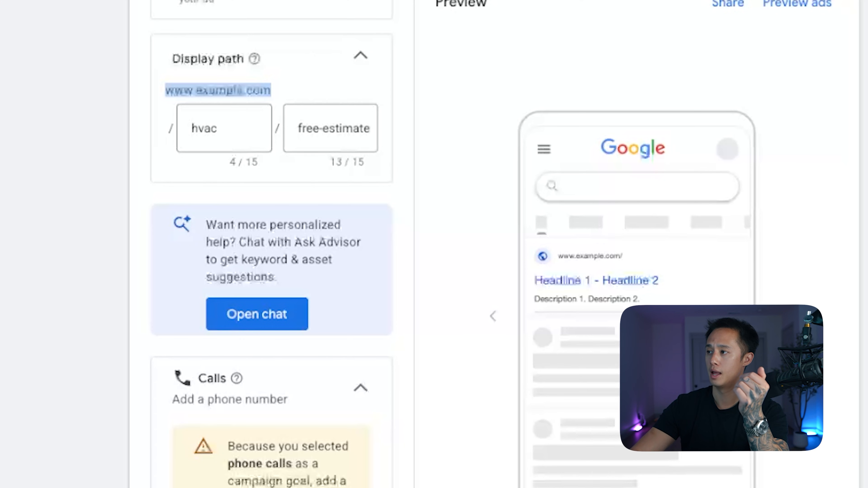
left_click_drag(191, 129, 219, 128)
left_click(277, 171)
left_click(299, 128)
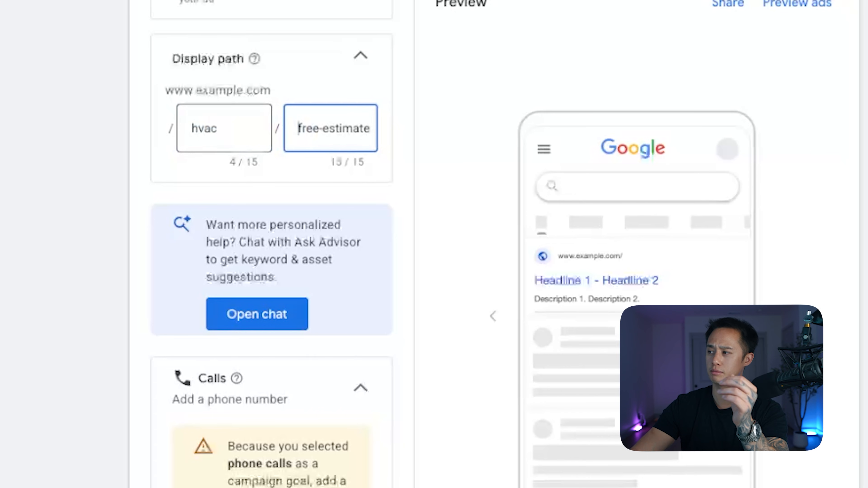
left_click(103, 137)
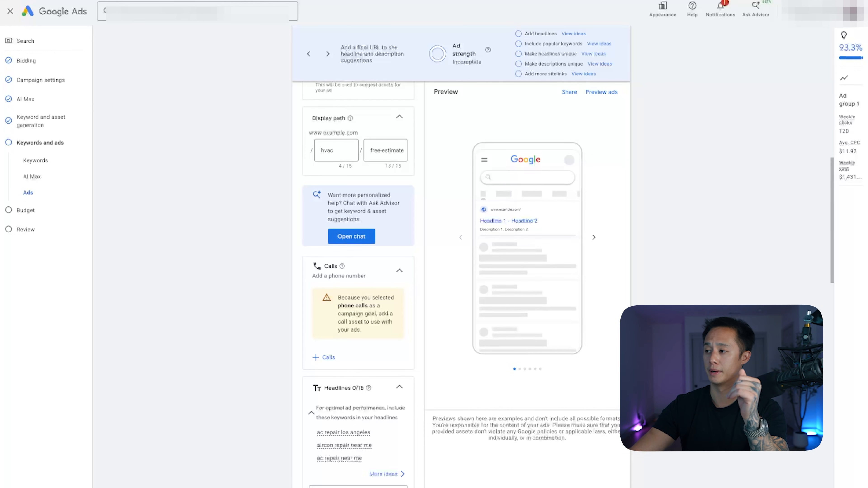
Enter AC Repair Los Angeles as the ad's first headline.
scroll(358, 284, "down", 3)
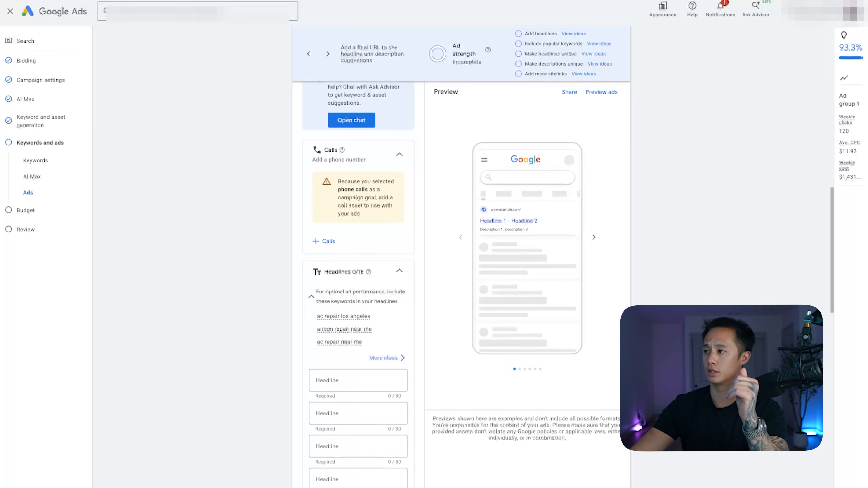
scroll(358, 284, "down", 2)
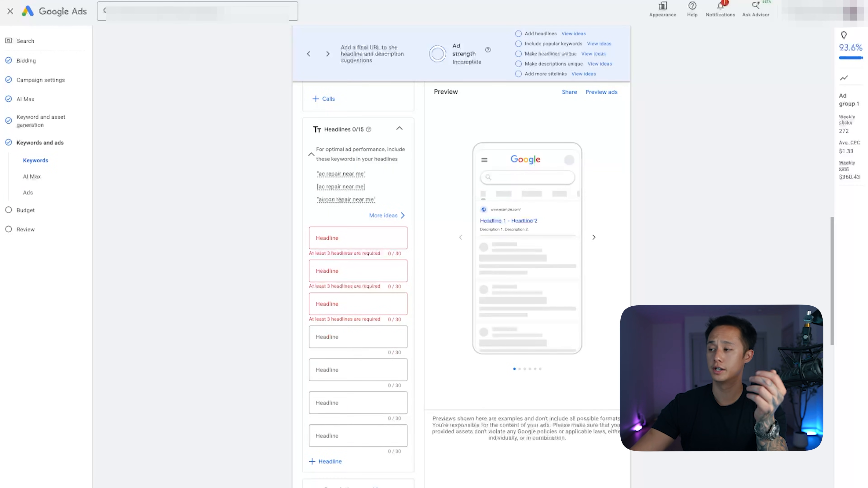
left_click(358, 238)
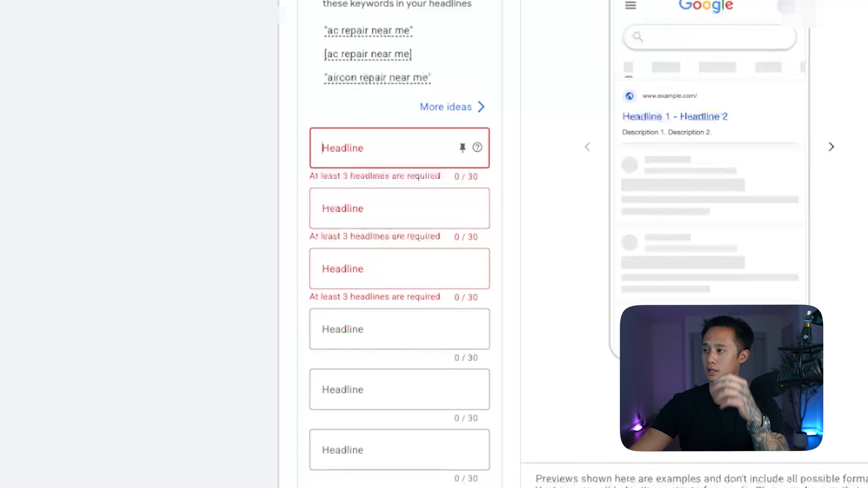
type("AC")
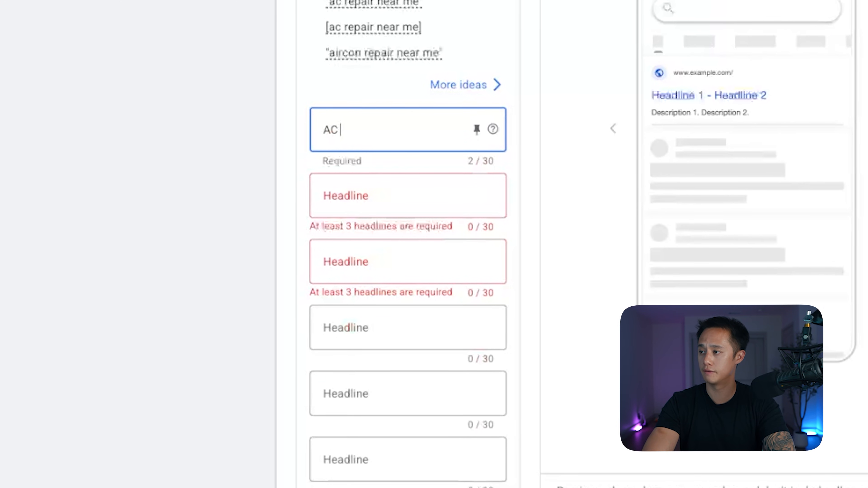
type(" Repair Los Ang")
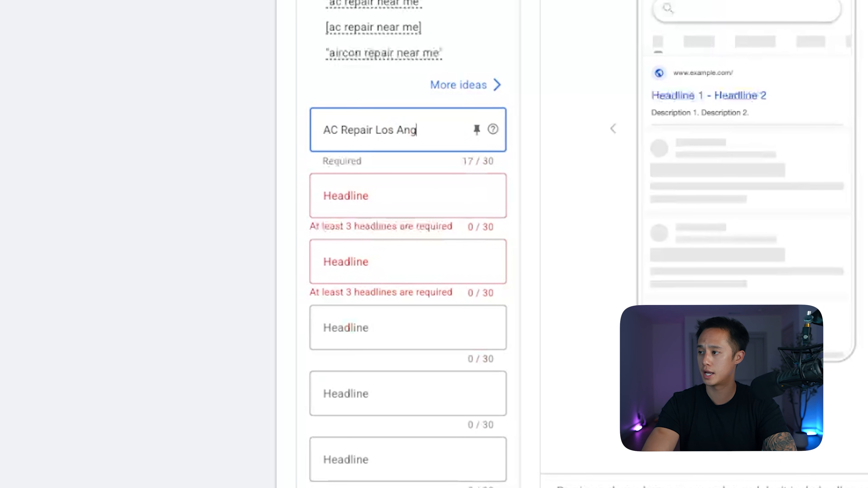
type("eles")
key("Tab")
Enter Call For A Free Estimate as the second headline and Same Day Service as the third.
type("Cal")
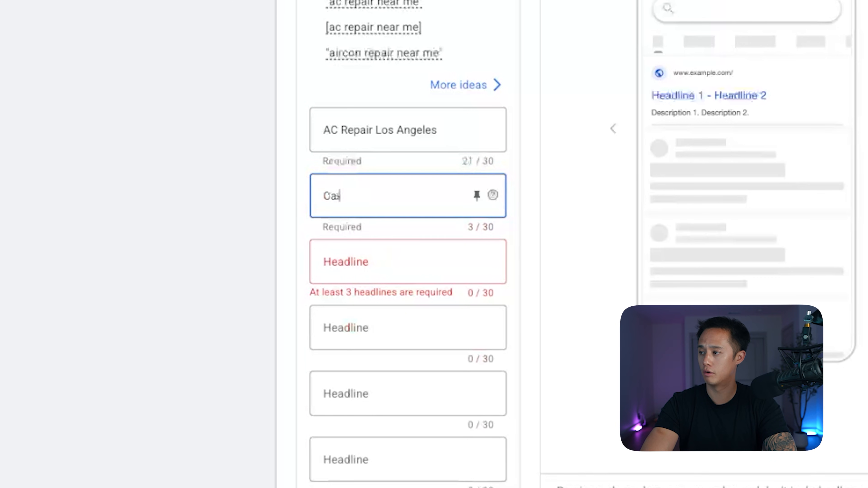
type("l For A Free Estimate")
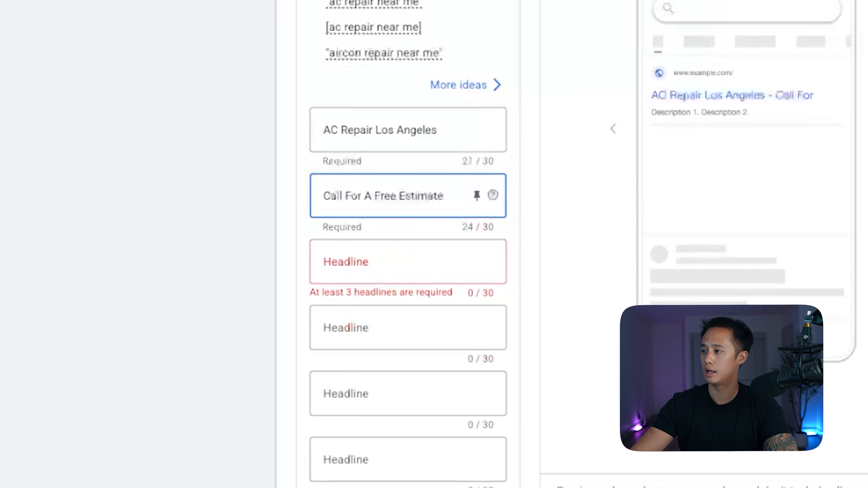
key("Tab")
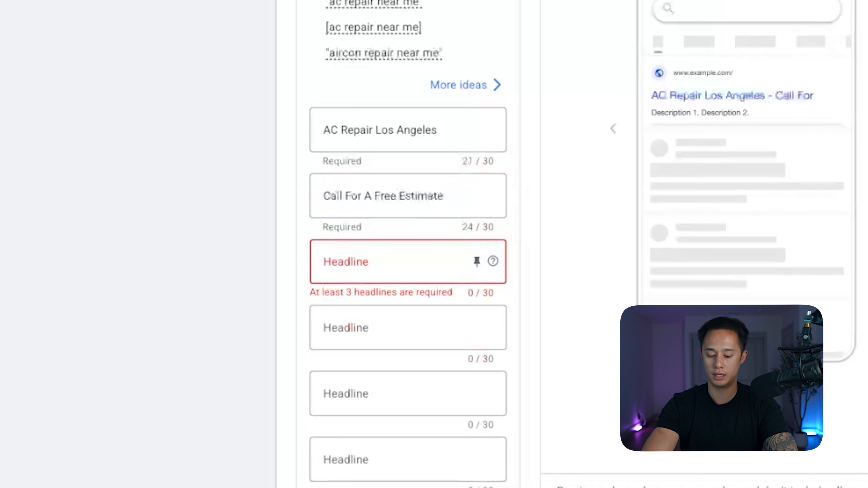
type("Same Day Service")
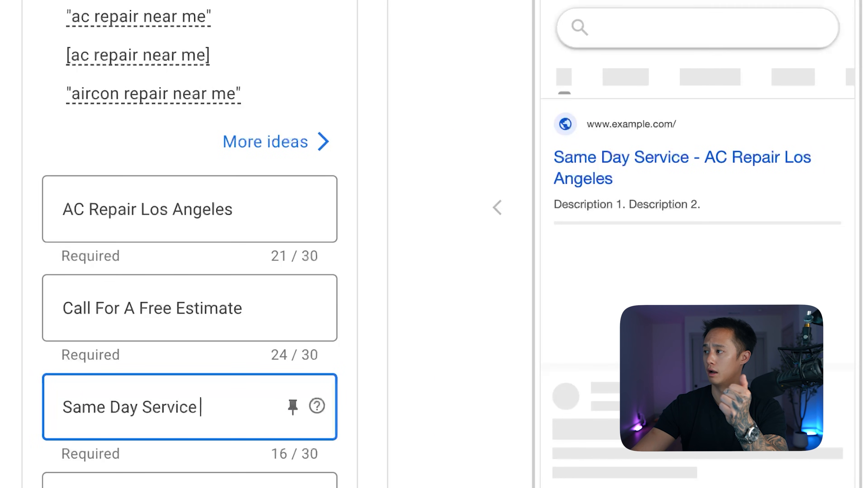
scroll(434, 244, "right", 2)
scroll(434, 244, "down", 10)
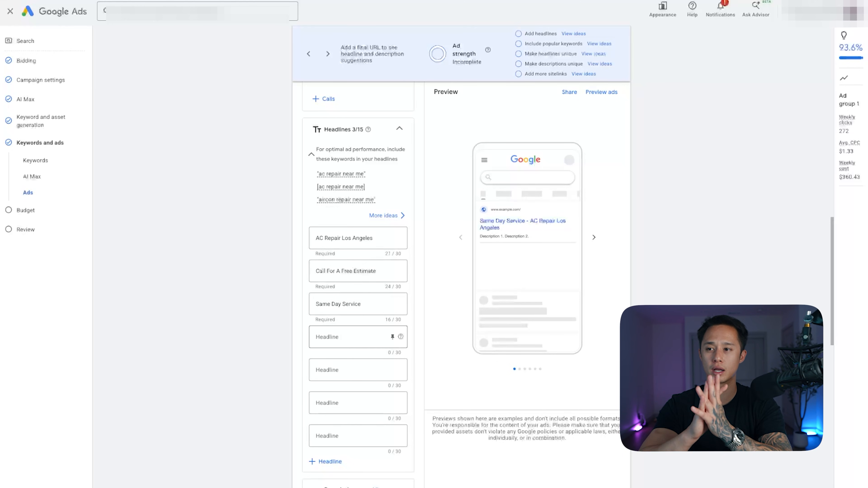
Enter Licensed & Insured as the fourth headline.
left_click(352, 337)
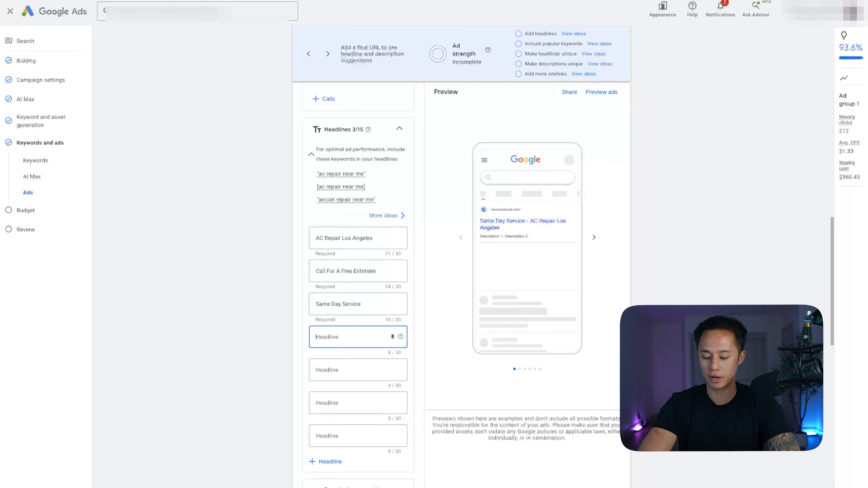
type("Licensed &")
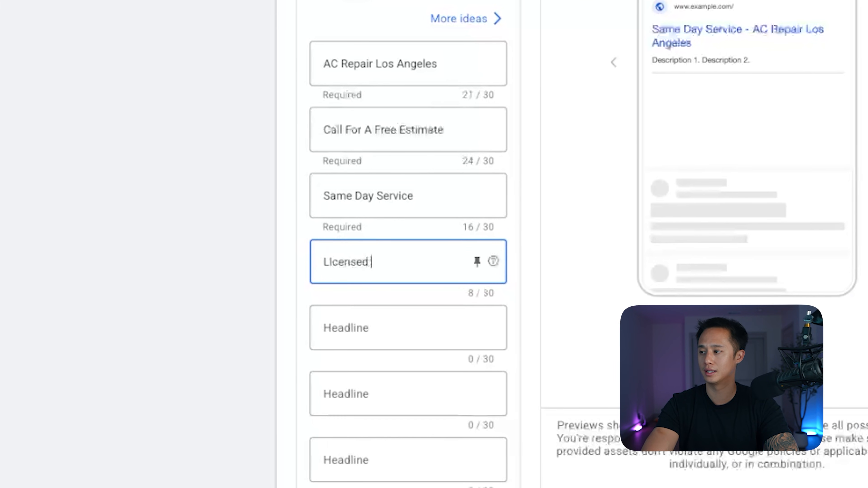
type(" Insured")
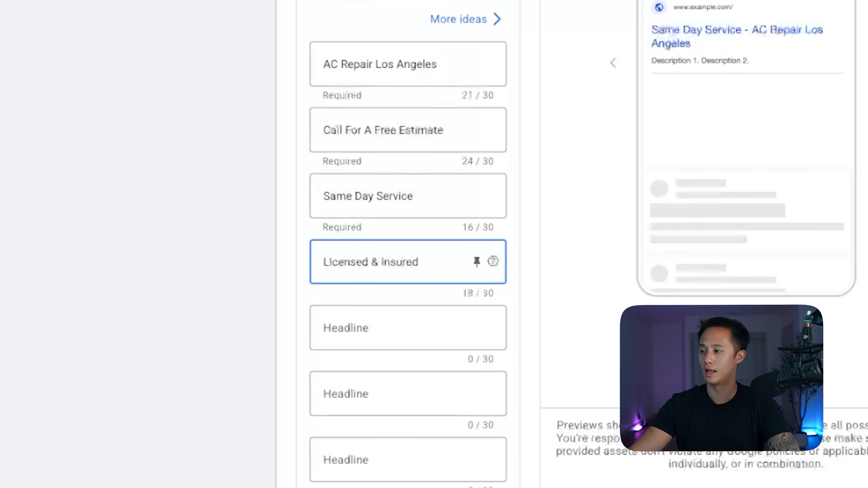
Enter Top Rated HVAC Company as the fifth headline.
key("Tab")
type("Top Rated HVAC COmp")
key("BackSpace")
key("BackSpace")
key("BackSpace")
type("ompany")
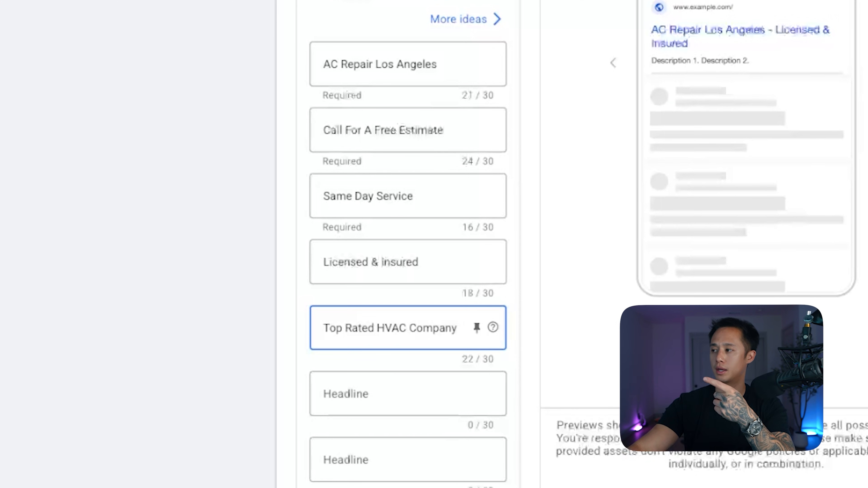
triple_click(410, 130)
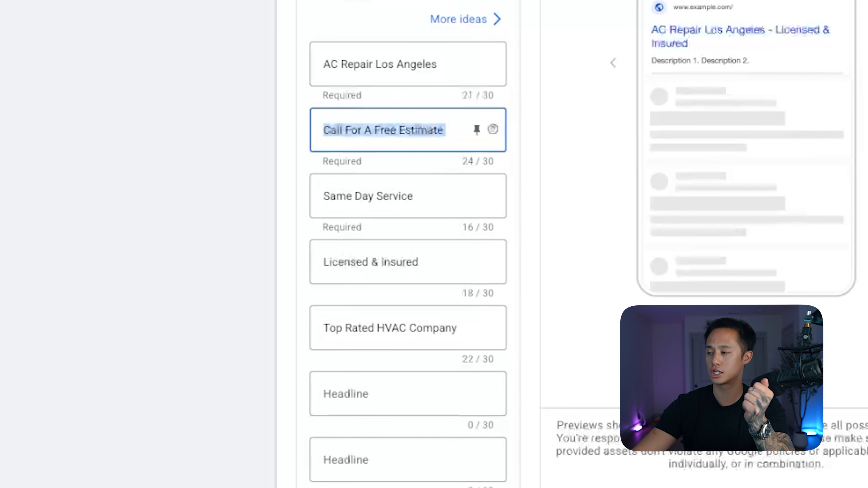
left_click(346, 130)
left_click_drag(384, 130, 446, 130)
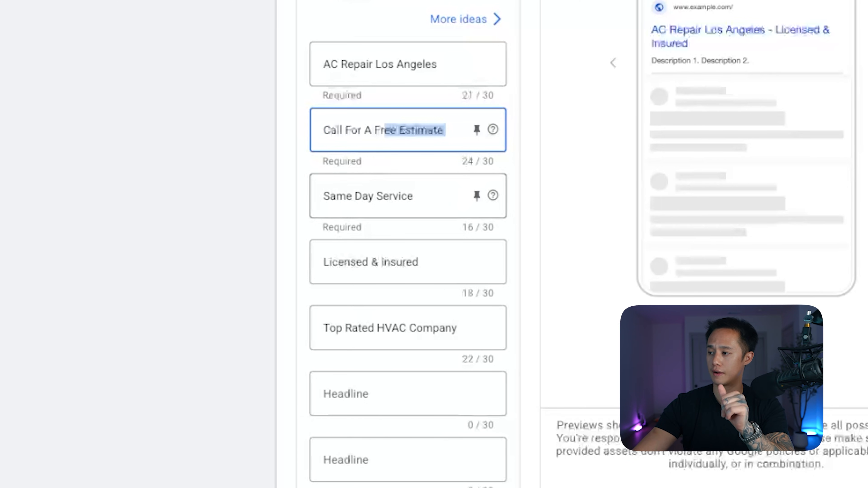
Clear the text of the fifth headline.
left_click_drag(452, 328, 320, 280)
key("BackSpace")
left_click_drag(332, 329, 321, 327)
key("BackSpace")
Set the fourth headline to $0 Down Financing.
left_click_drag(422, 263, 321, 263)
type("0")
key("BackSpace")
type("$0 Down Financ")
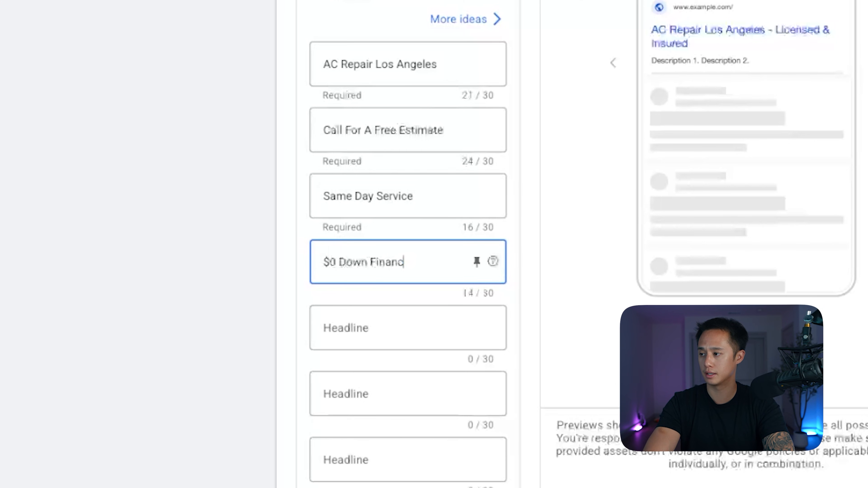
type("ing")
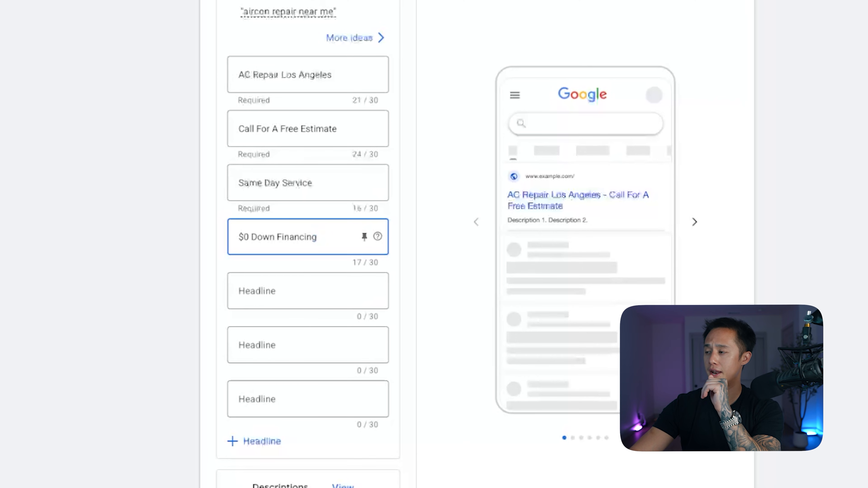
scroll(308, 137, "up", 1)
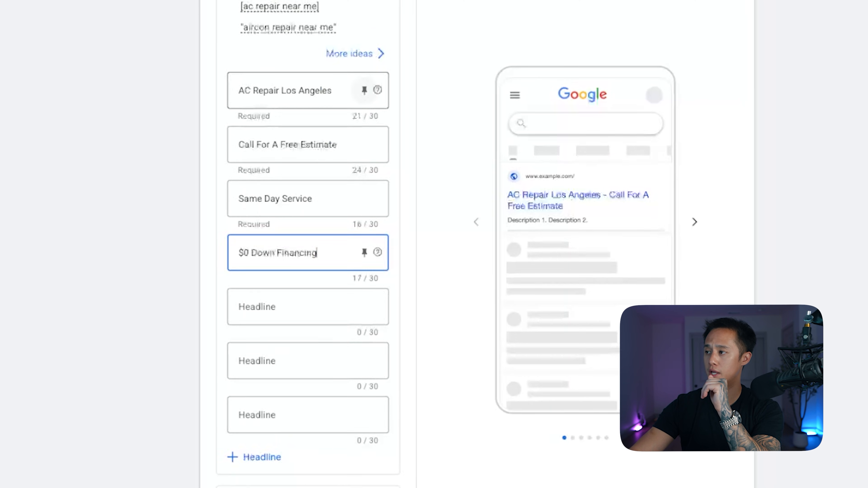
Pin the AC Repair Los Angeles, Call For A Free Estimate and Same Day Service headlines to positions 1, 2 and 3.
left_click(364, 90)
left_click(444, 236)
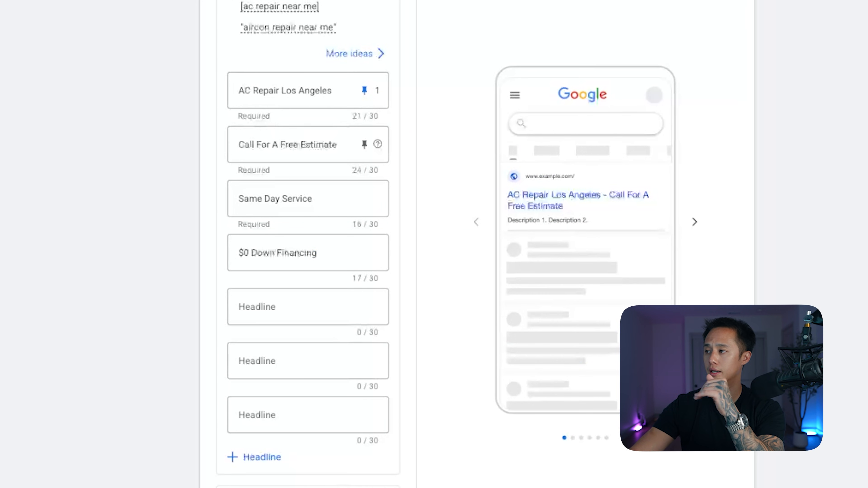
left_click(365, 144)
left_click(427, 345)
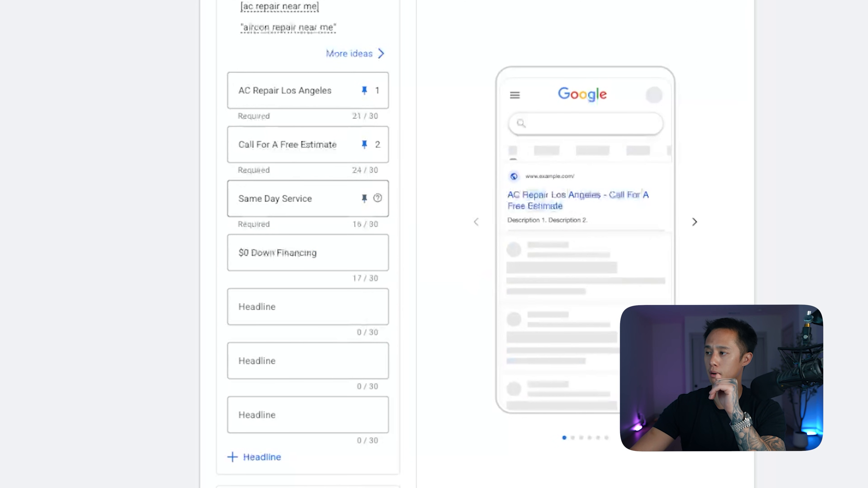
left_click(365, 199)
left_click(428, 471)
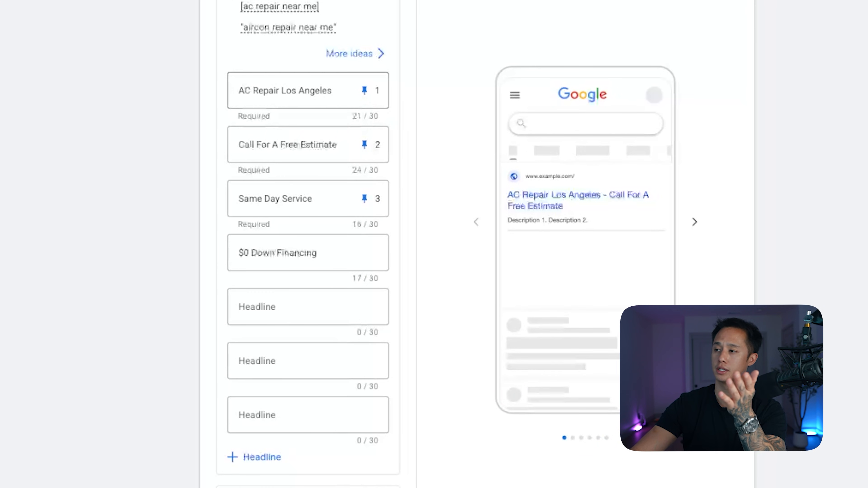
Unpin the Same Day Service headline.
left_click_drag(336, 91, 244, 90)
left_click(209, 99)
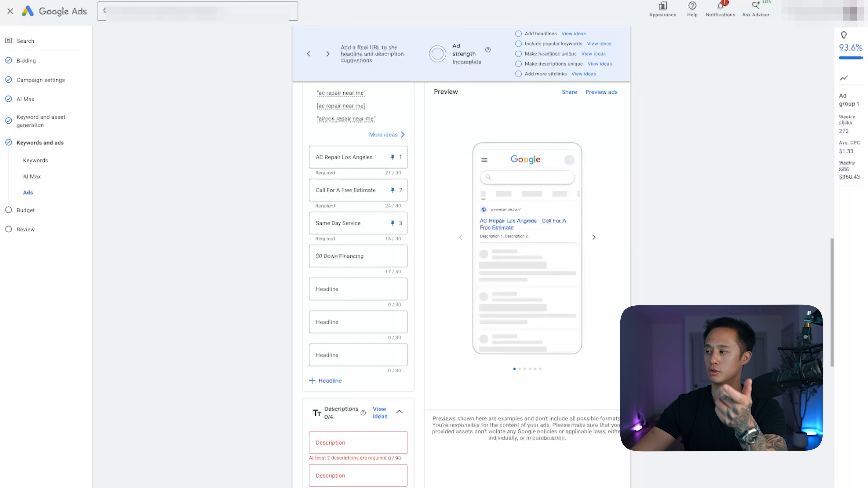
left_click(393, 224)
left_click(424, 268)
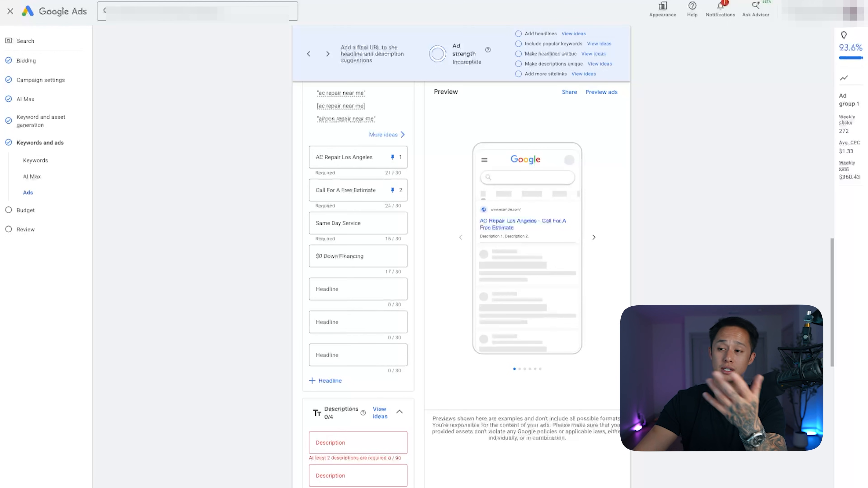
Enter "#1 X HVAC Company In Los Angeles | Call For A Free Estimate |" as the first ad description.
scroll(358, 301, "down", 4)
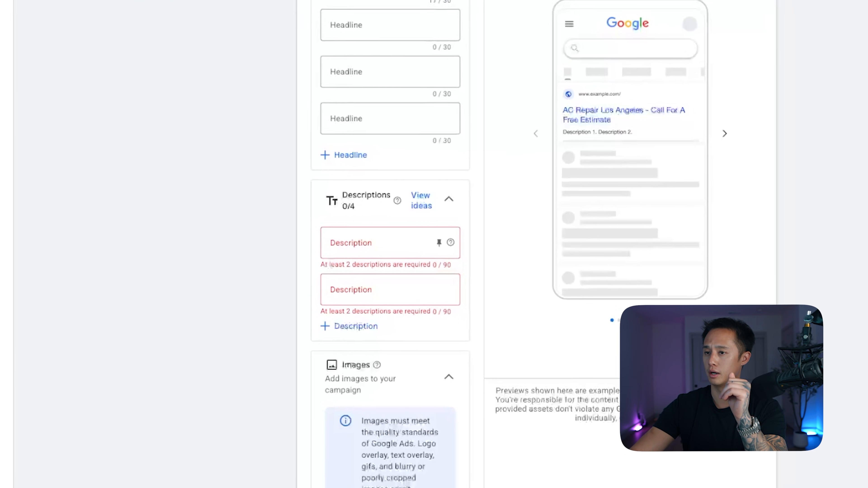
scroll(358, 304, "down", 1)
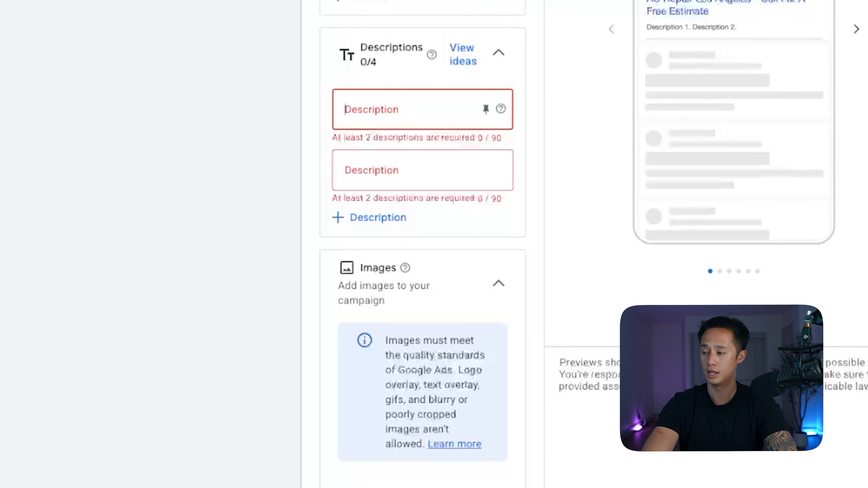
type("#1")
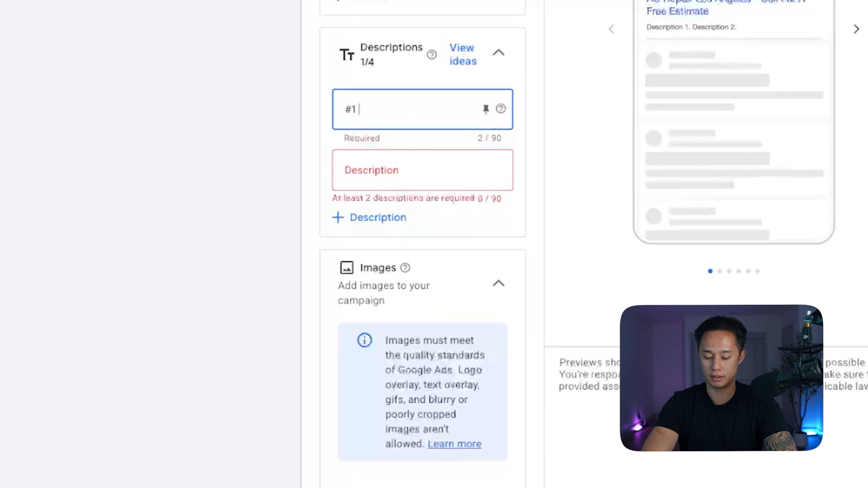
type(" X HVAC C")
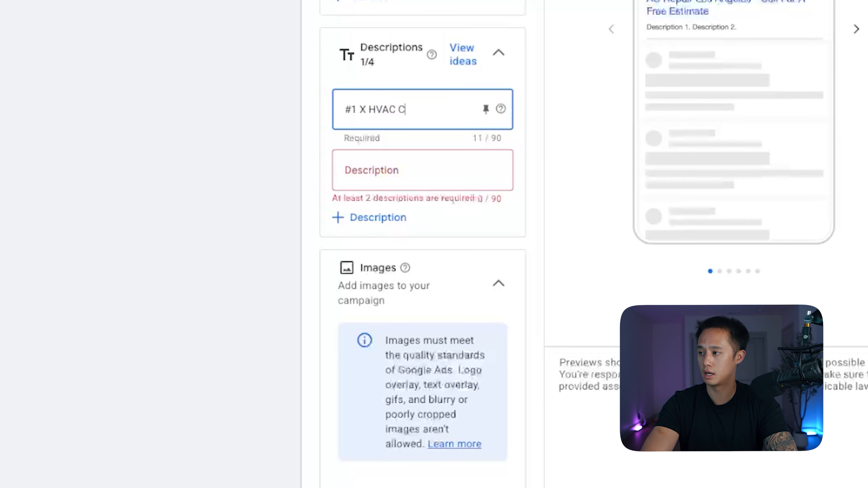
type("ompany In Los Ang")
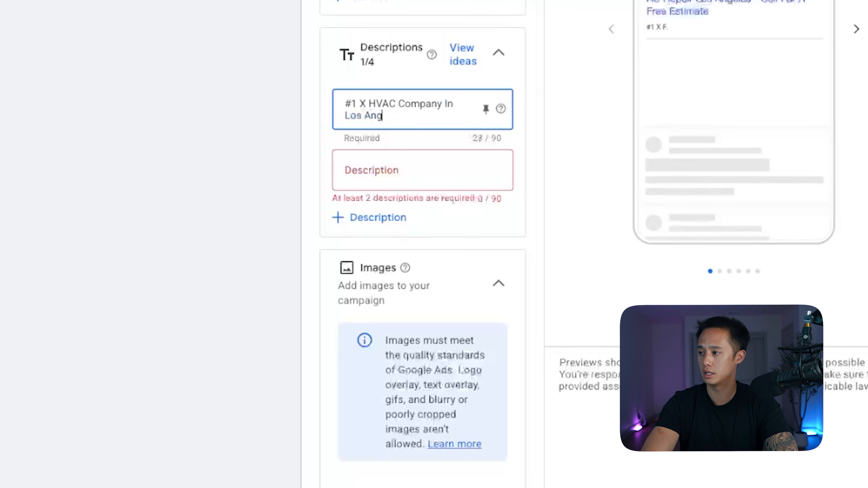
type("eles | Call For A Free S")
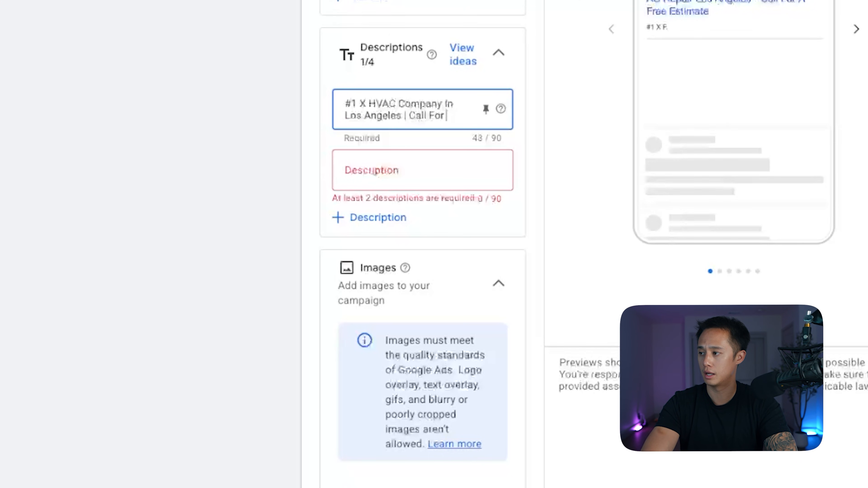
type("stimate |")
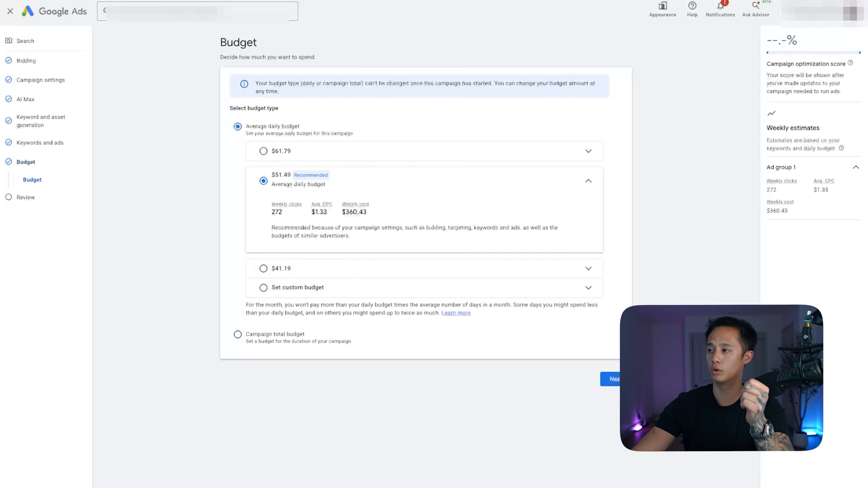
Set a custom average daily budget of $500 for the campaign.
left_click(238, 334)
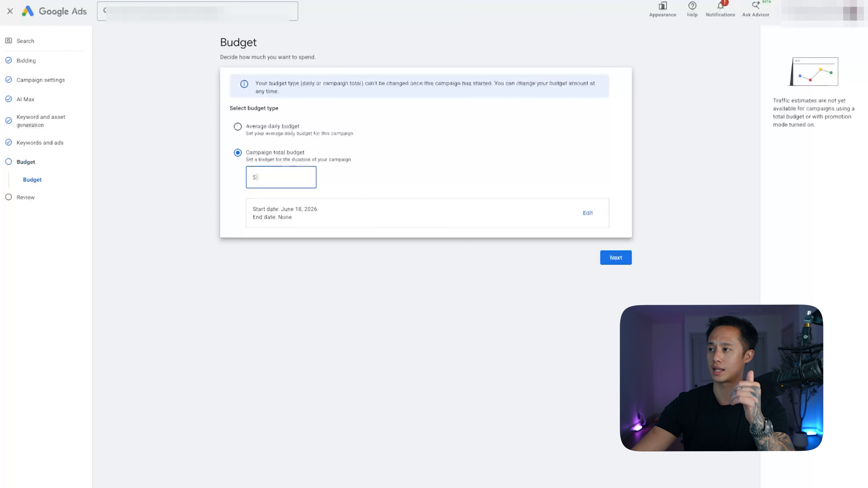
left_click(238, 126)
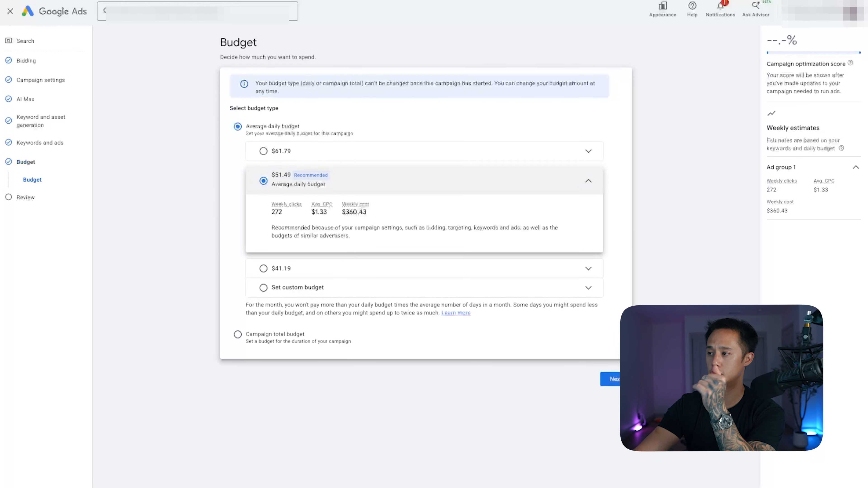
left_click(298, 288)
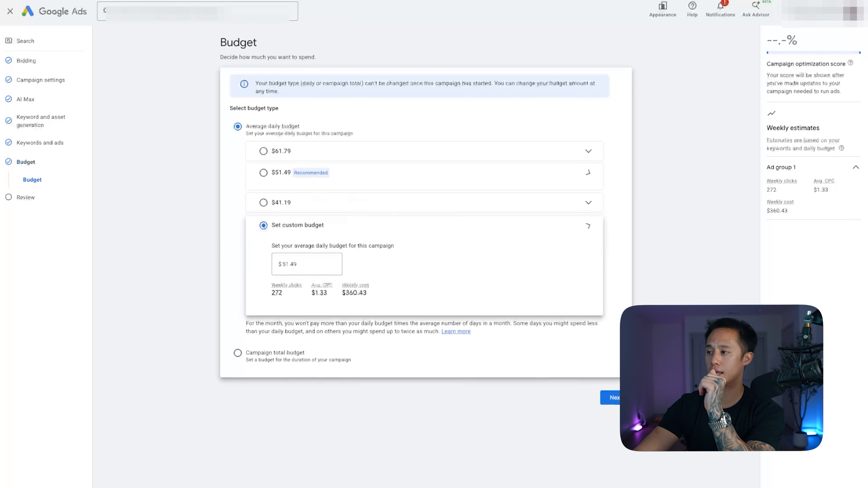
double_click(289, 254)
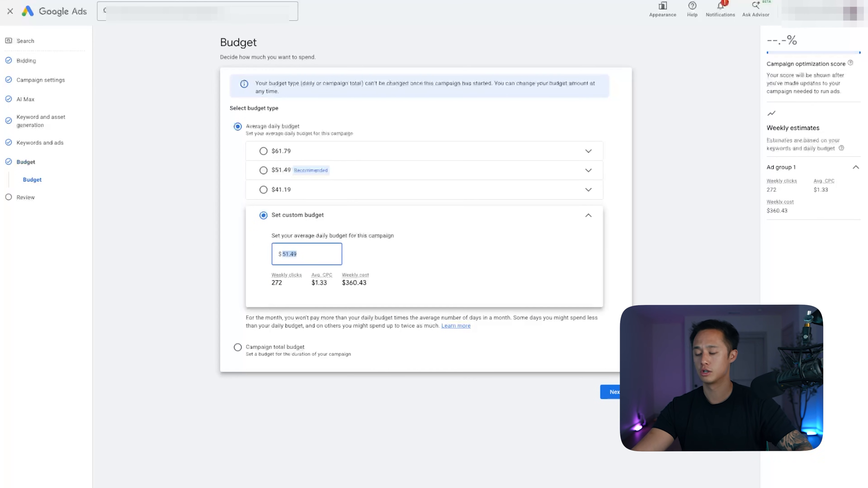
key("BackSpace")
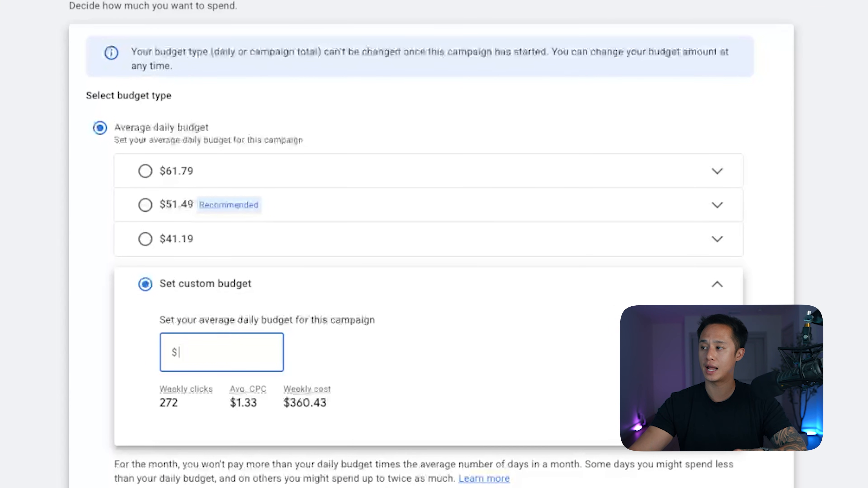
type("00")
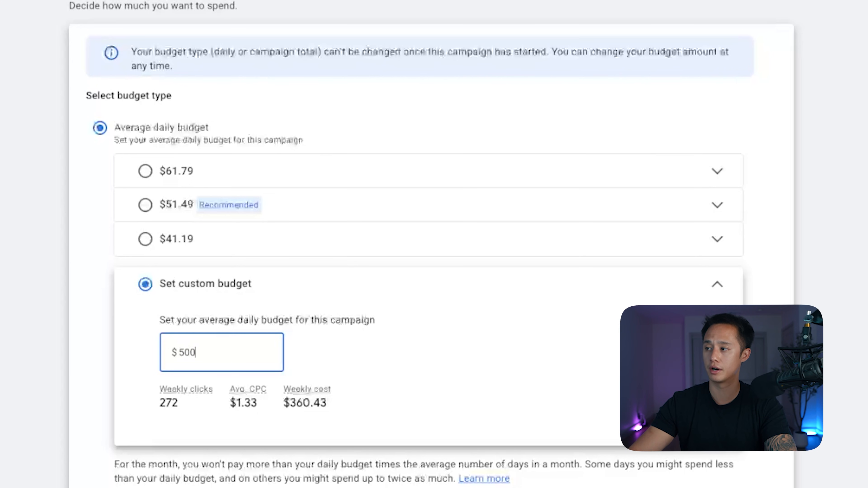
key("Tab")
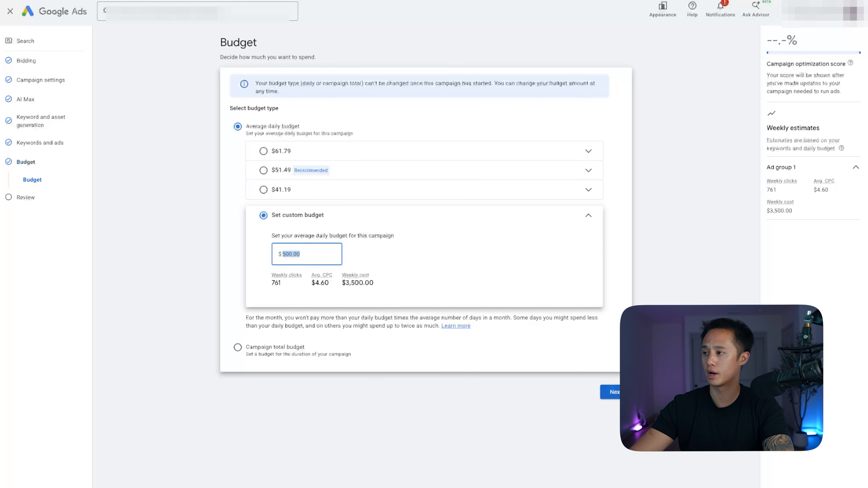
Continue to the campaign review and publish the campaign.
left_click(612, 391)
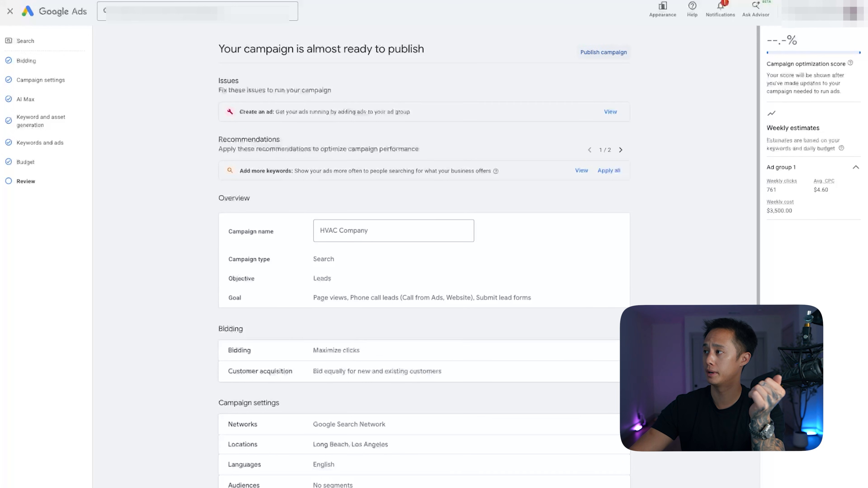
left_click(605, 52)
left_click(496, 293)
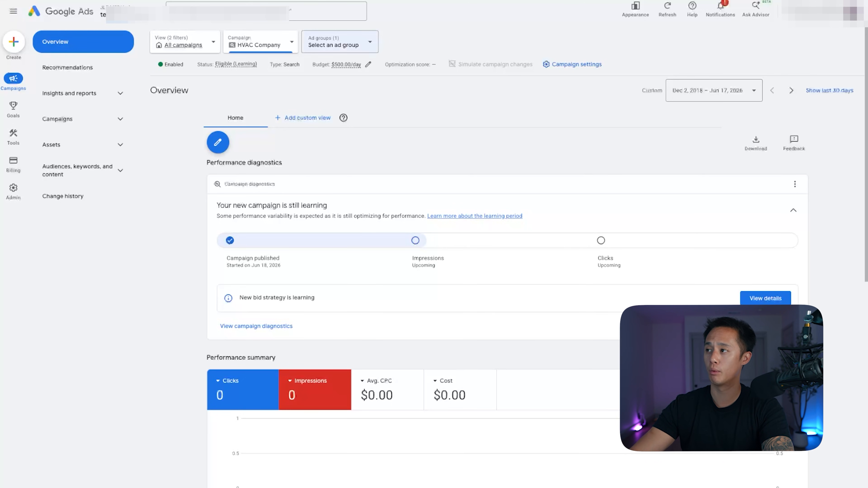
Switch to the Brand Campaign and pause it.
left_click(340, 42)
left_click(340, 42)
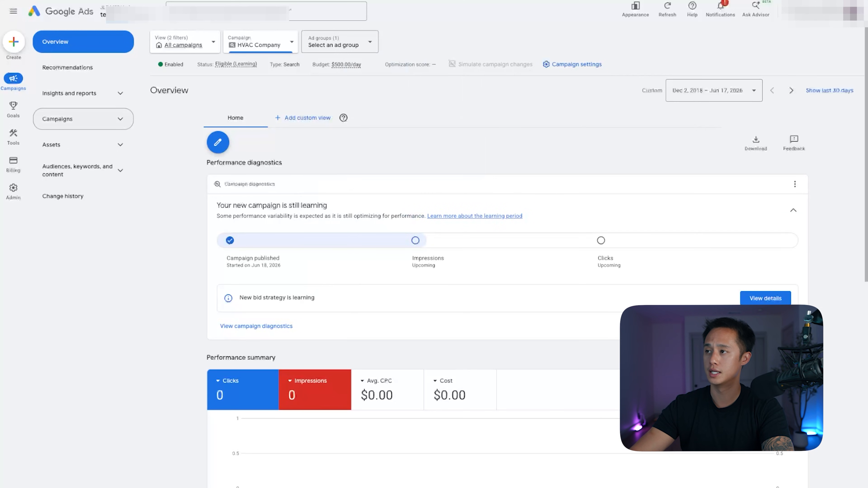
left_click(64, 119)
left_click(261, 42)
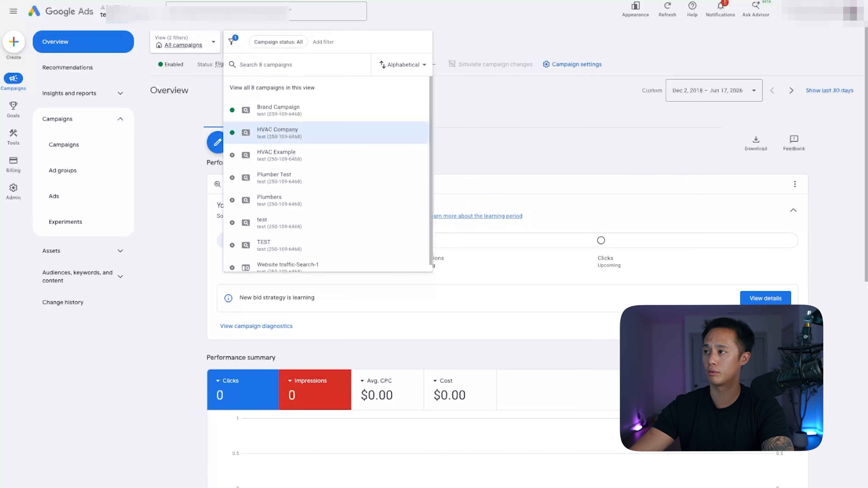
left_click(278, 110)
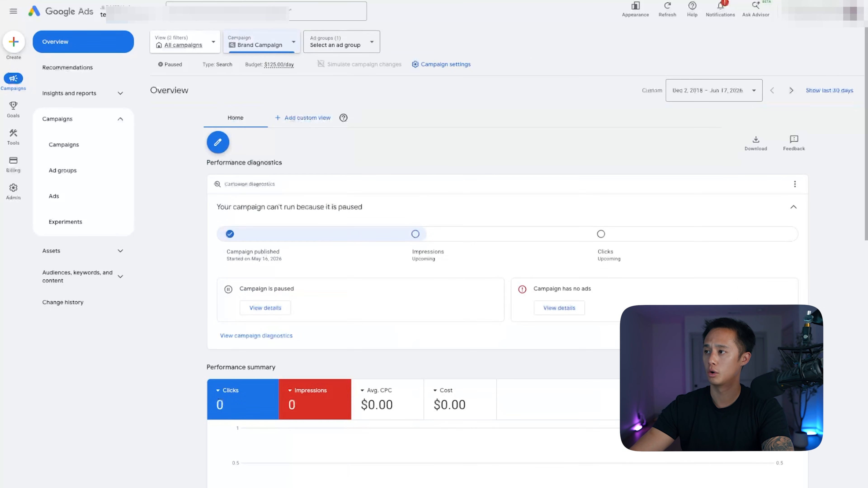
Rename Ad group 1 in the HVAC Company campaign as AC Repair.
left_click(262, 43)
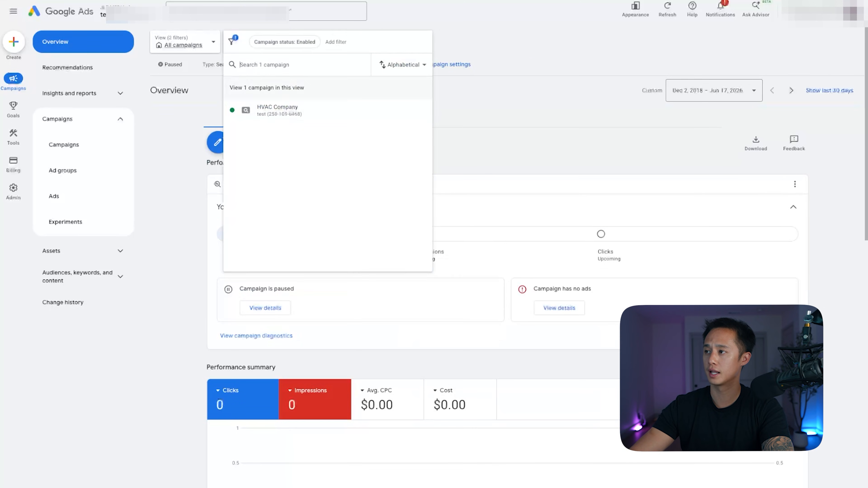
left_click(279, 108)
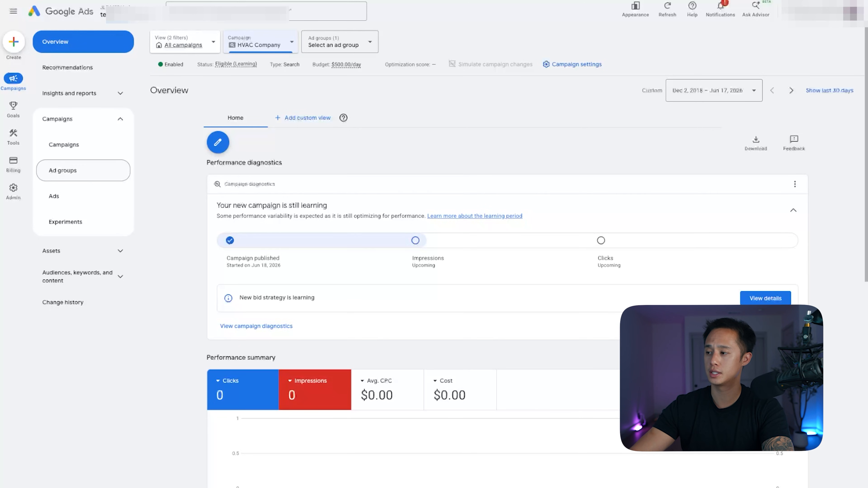
left_click(63, 170)
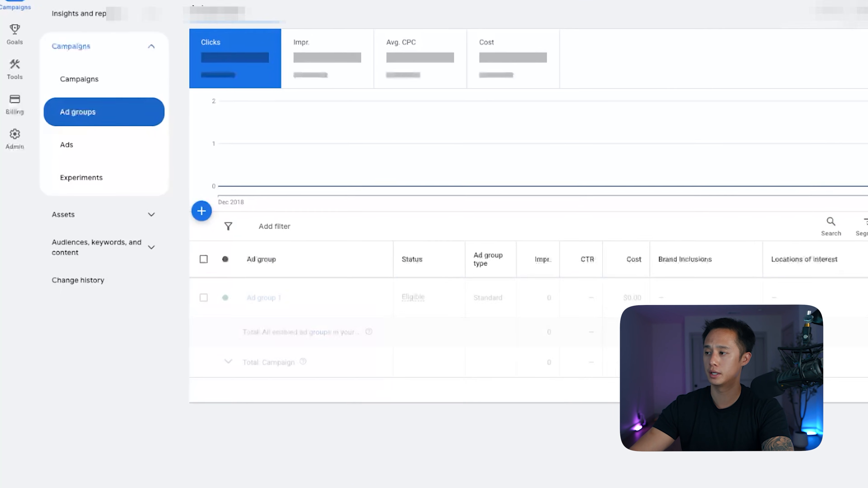
left_click(305, 293)
key("ctrl+a")
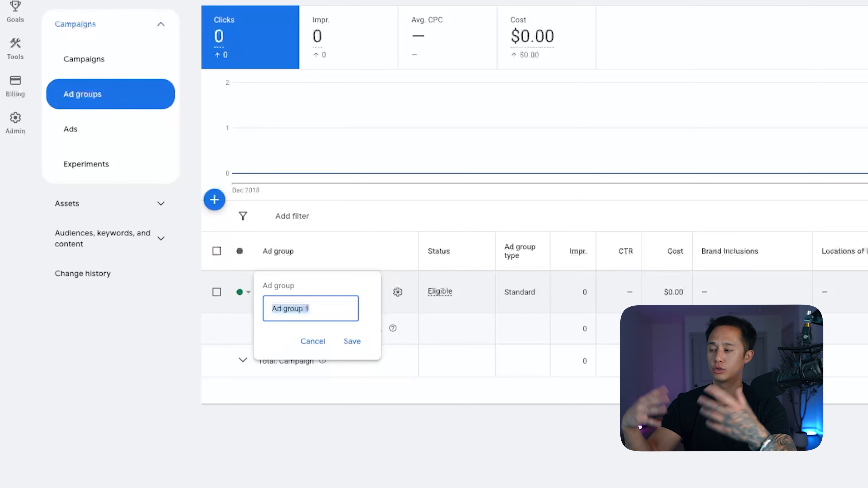
type("AC Repair")
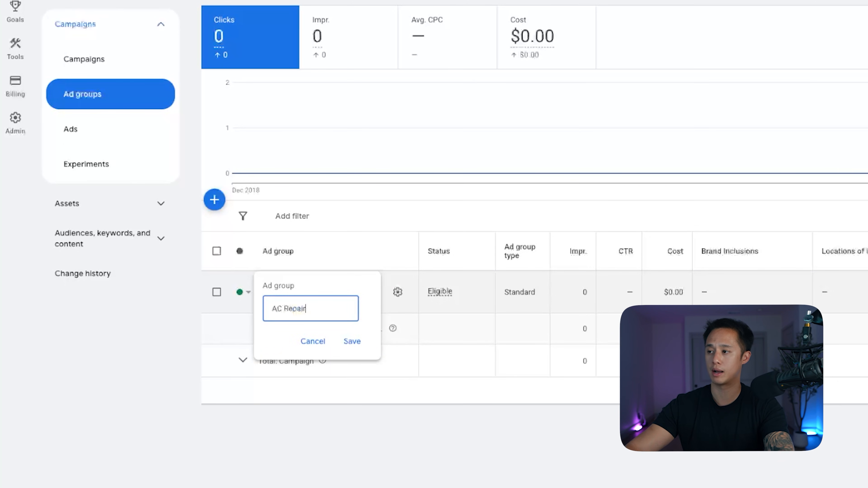
key("Return")
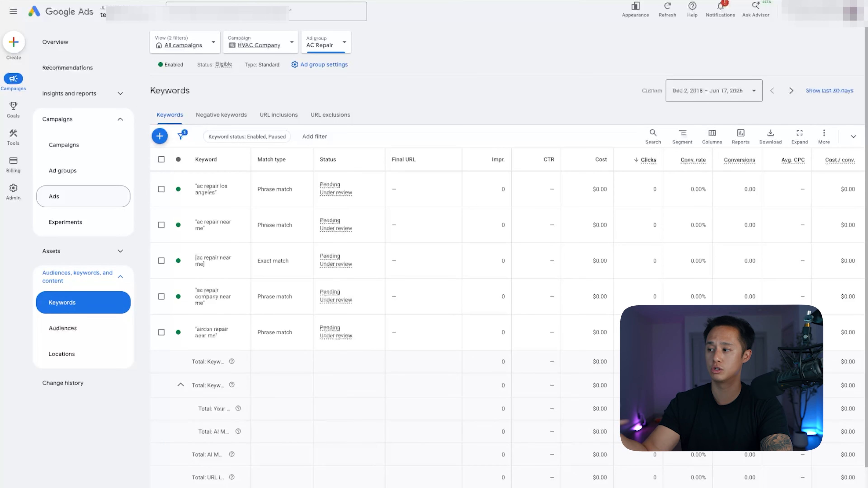
Start a new ad group named Furnace Repair in the HVAC Company campaign and continue to its ad creation.
left_click(63, 170)
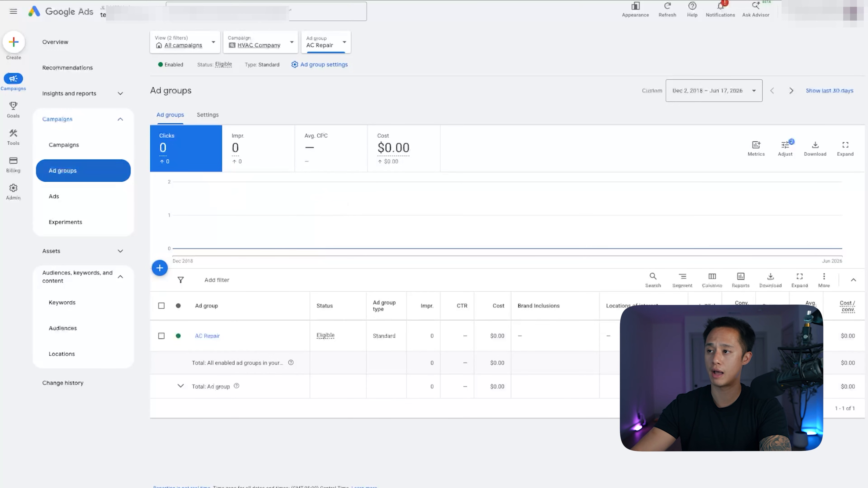
left_click(160, 268)
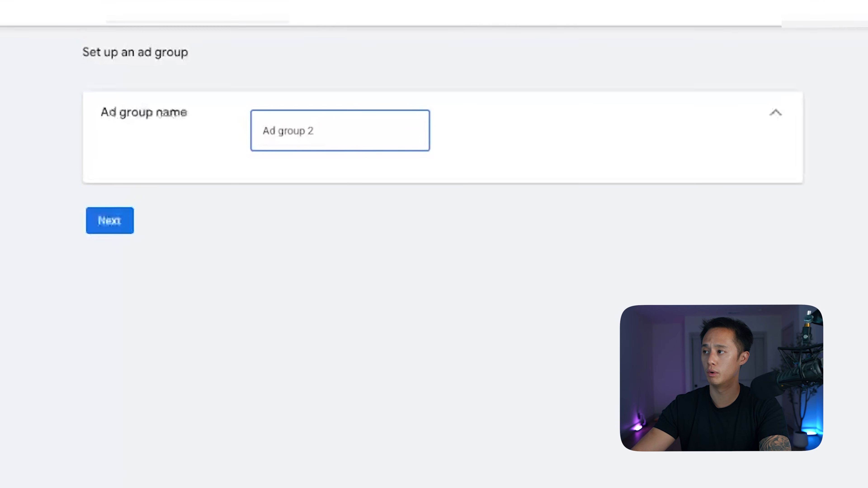
key("ctrl+a")
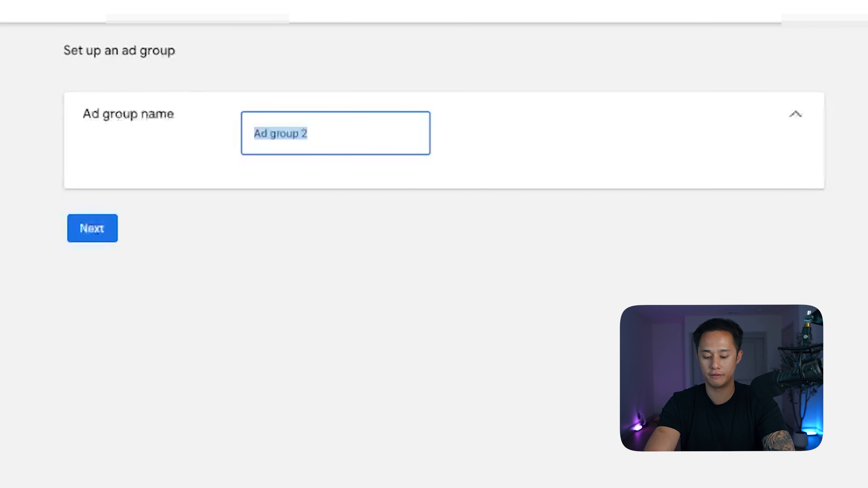
type("F")
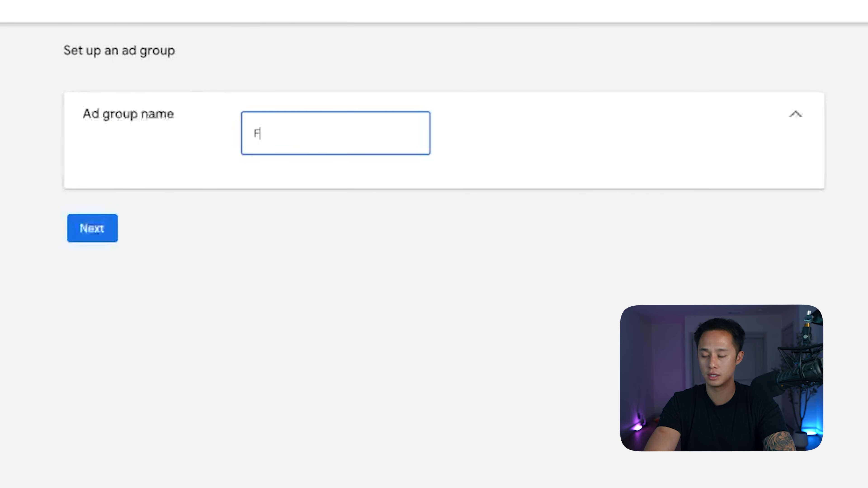
type("urnace Repair")
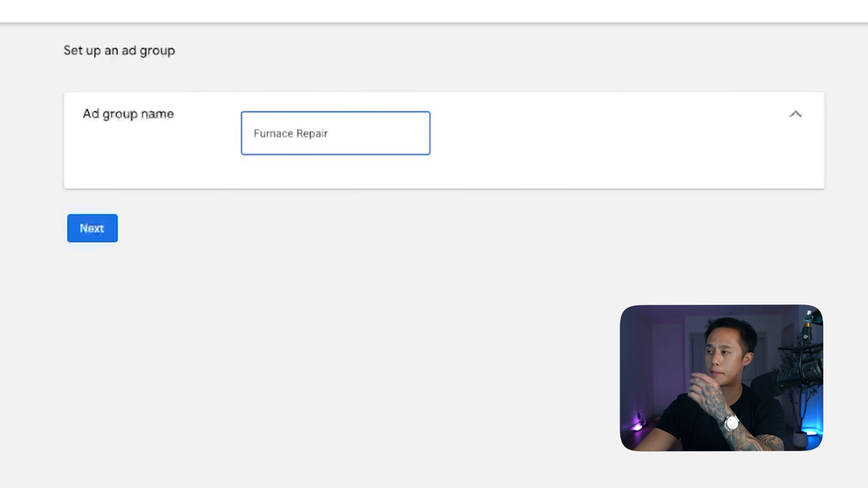
key("ctrl+a")
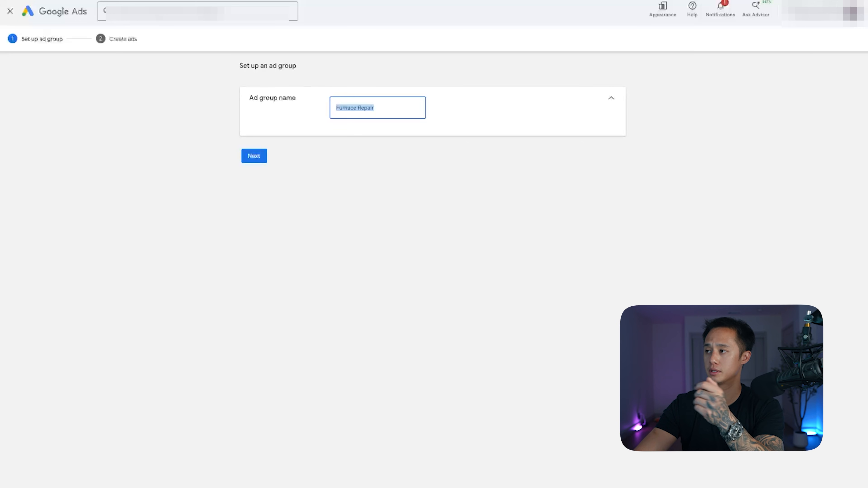
left_click(254, 156)
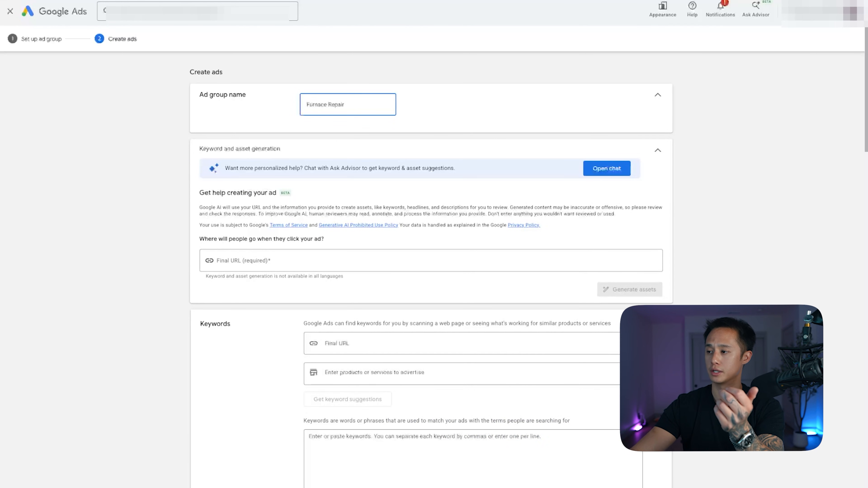
Add the phrase-match keywords "furnace repair near me" and "furnace repair company near me" to the Furnace Repair ad group.
scroll(431, 270, "down", 5)
left_click(432, 304)
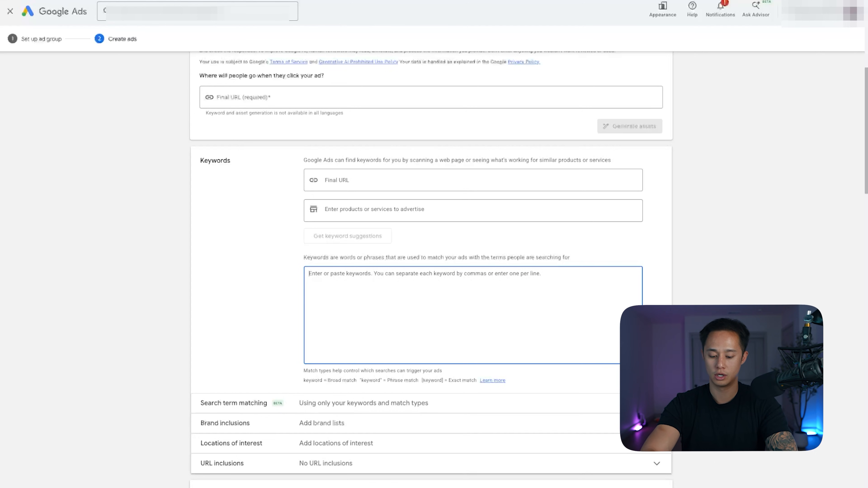
type("\"furance r")
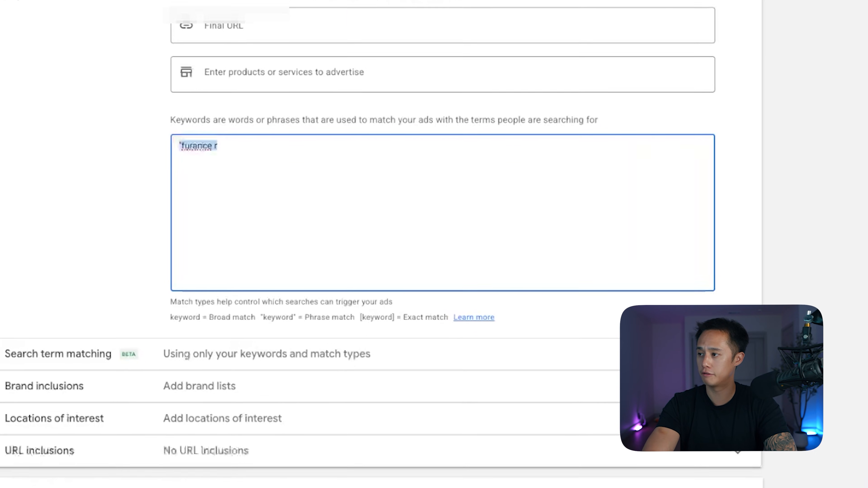
type("\"furnace repair near me")
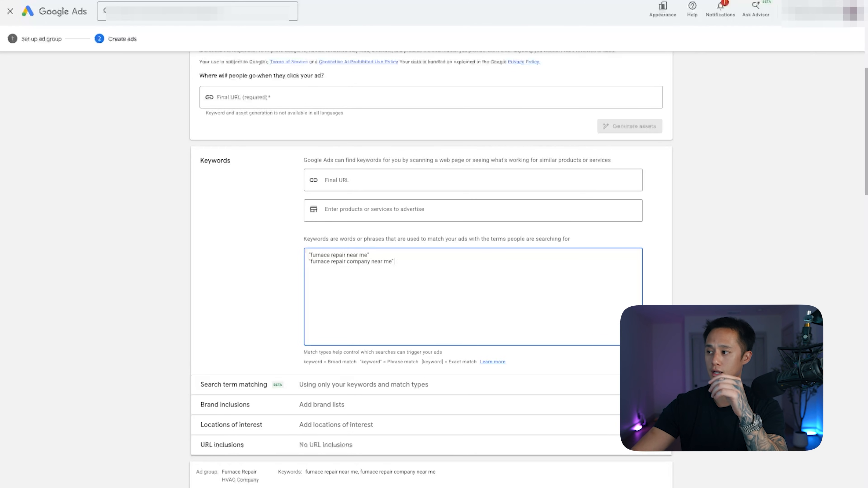
Look through the Furnace Repair ad's final URL, display path, calls, headlines, descriptions, images and sitelinks sections.
scroll(431, 273, "down", 4)
scroll(430, 274, "up", 5)
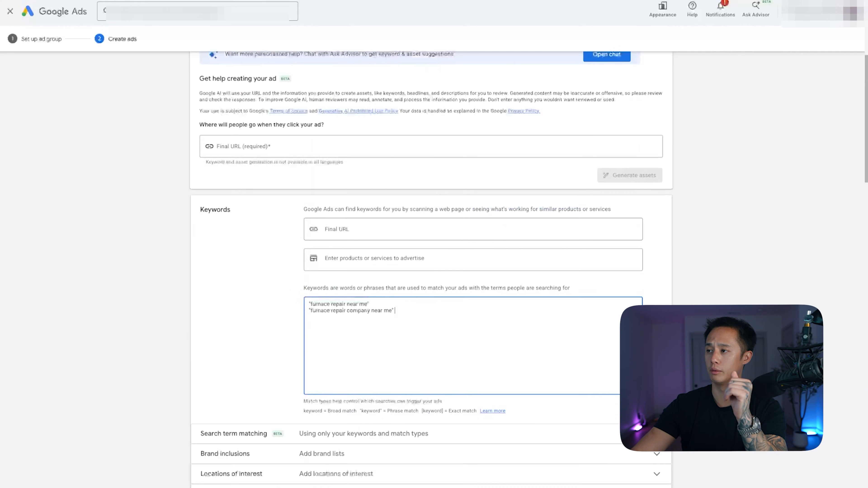
scroll(431, 274, "down", 12)
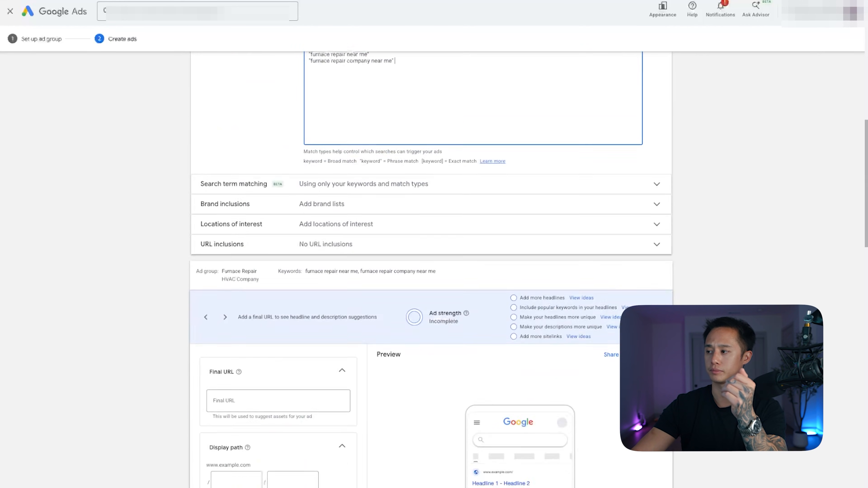
scroll(431, 274, "down", 2)
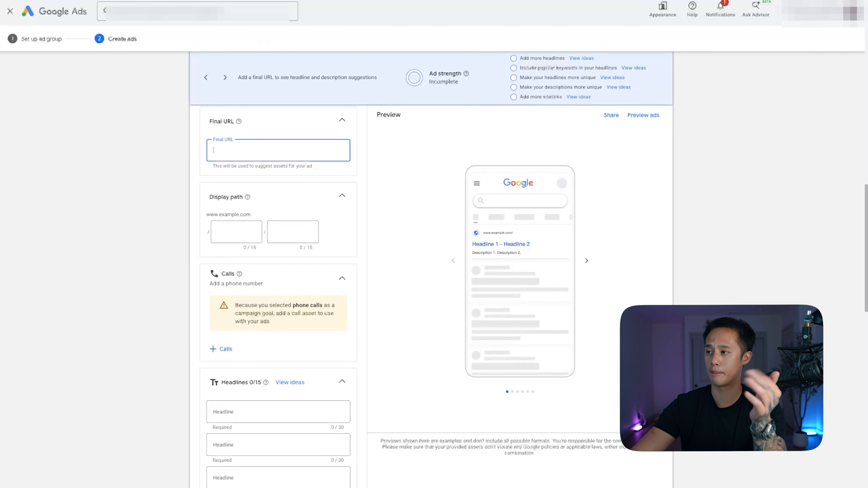
scroll(273, 236, "down", 5)
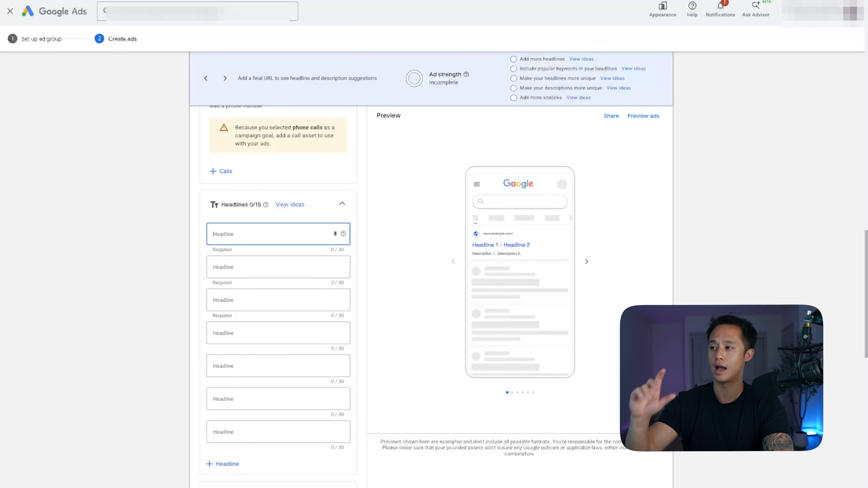
scroll(278, 274, "down", 10)
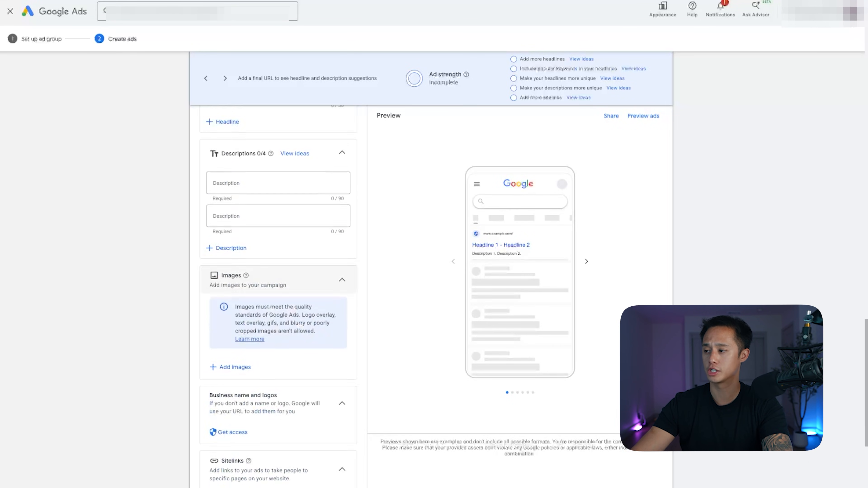
scroll(278, 274, "down", 8)
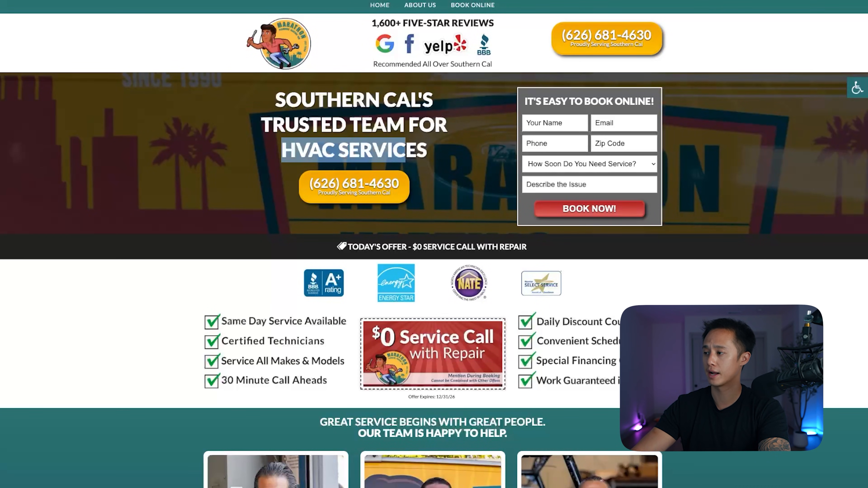
Switch to the Marathon and Trifecta HVAC landing pages and compare their hero, benefits, service area and contact sections.
scroll(434, 281, "down", 8)
scroll(434, 280, "up", 8)
scroll(434, 280, "down", 13)
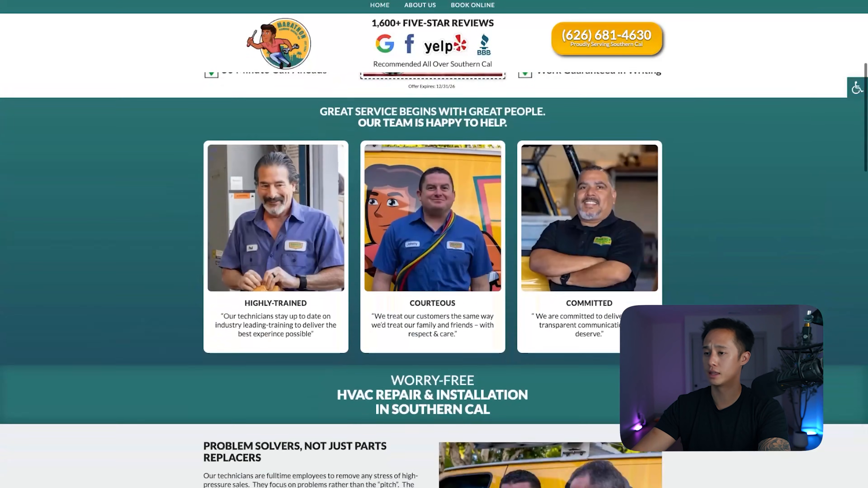
scroll(434, 281, "down", 20)
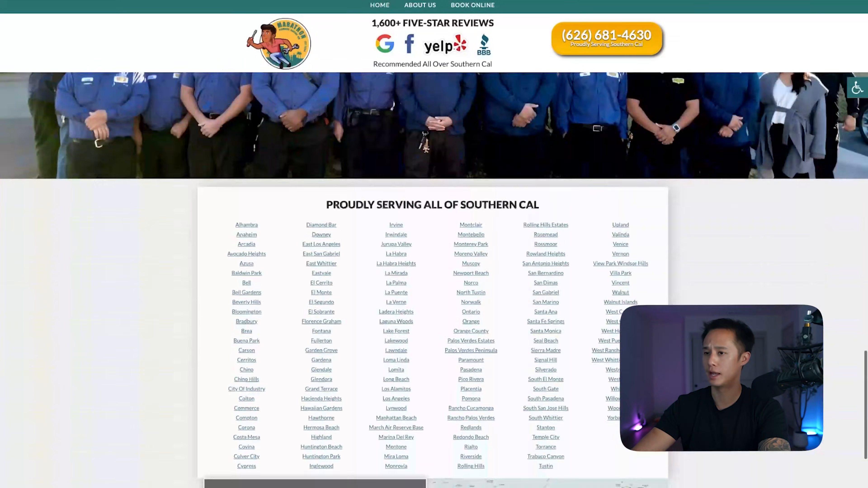
scroll(434, 280, "down", 1)
scroll(434, 280, "up", 20)
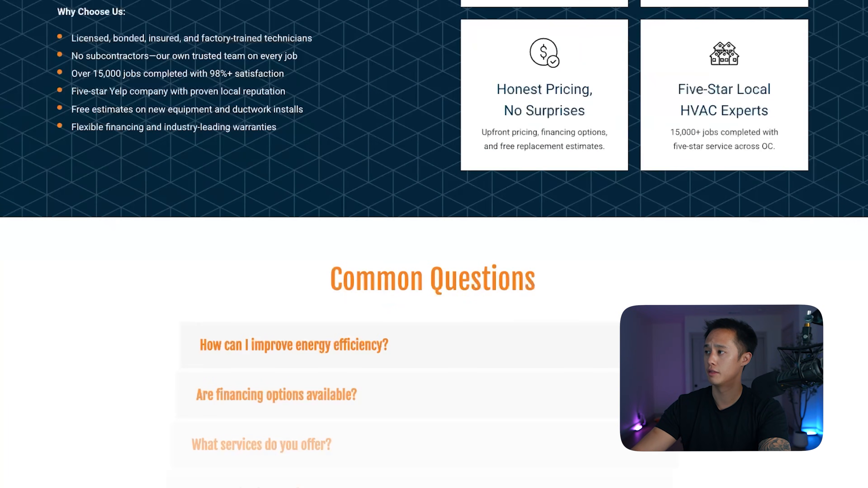
scroll(434, 244, "up", 20)
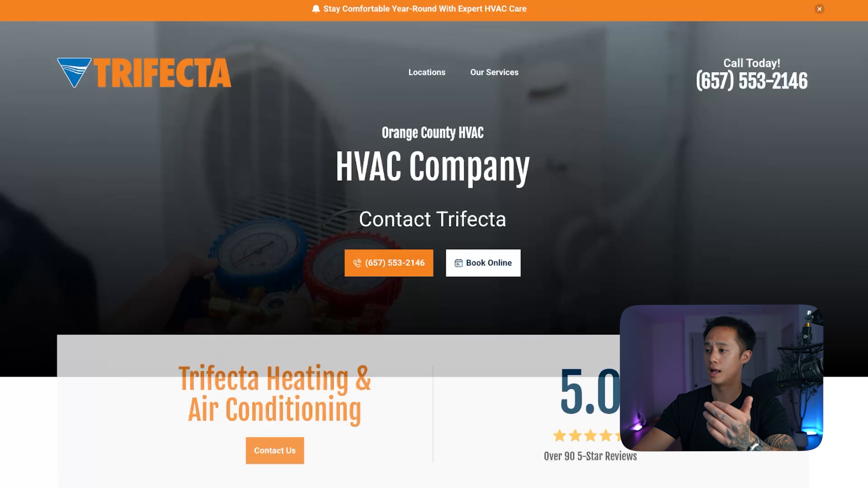
scroll(434, 244, "down", 20)
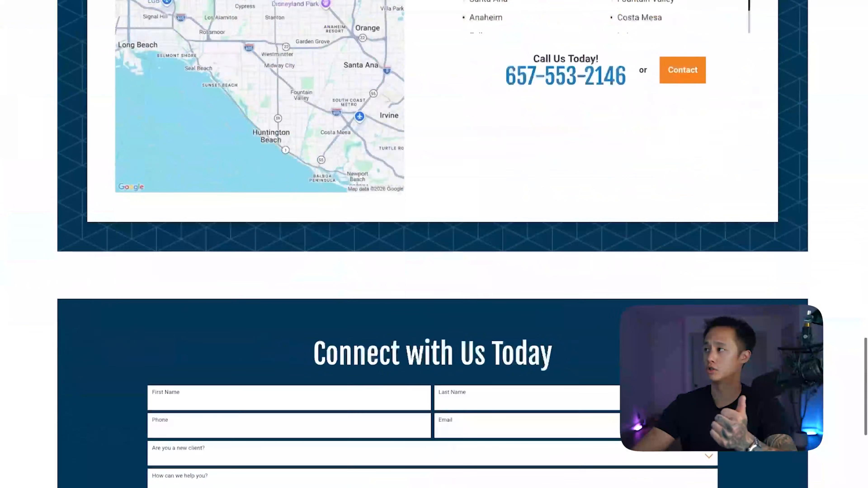
scroll(434, 244, "down", 5)
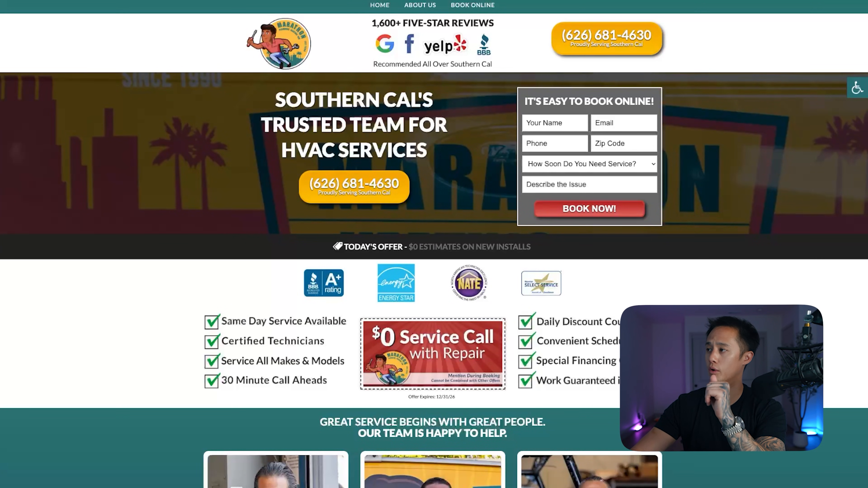
Examine the phone number, online booking form, benefits checklist and service call offer on the Marathon landing page.
left_click_drag(561, 36, 653, 36)
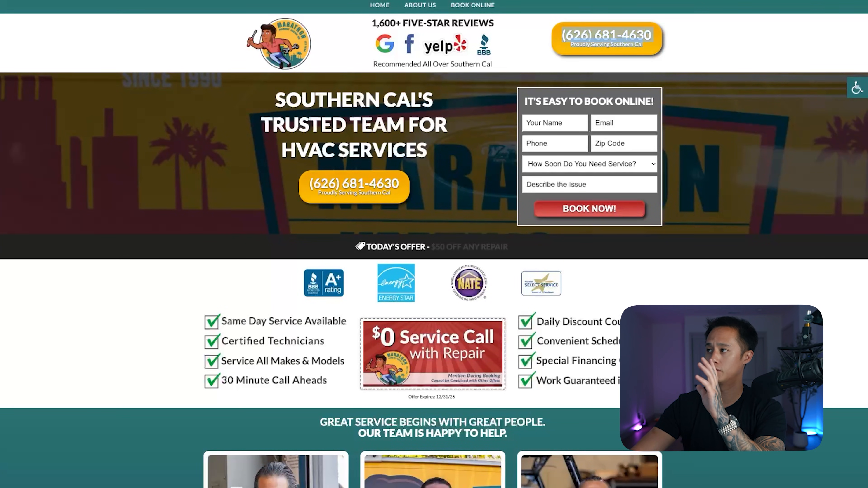
left_click(672, 38)
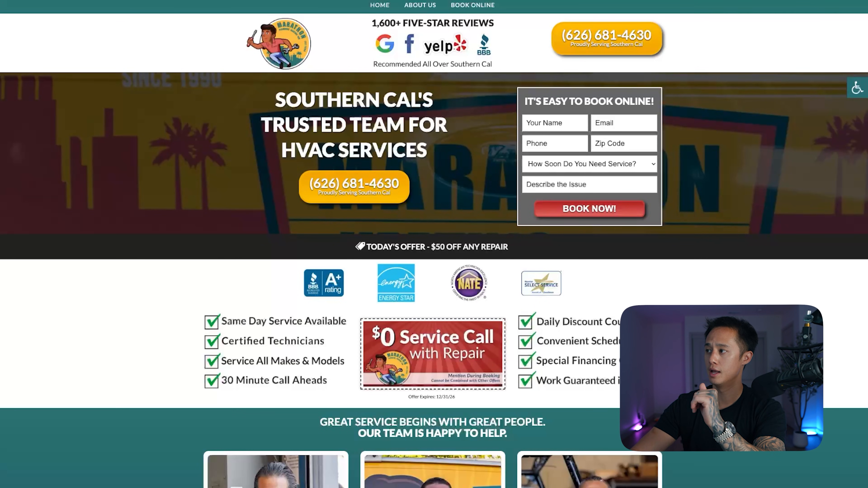
left_click_drag(524, 100, 649, 220)
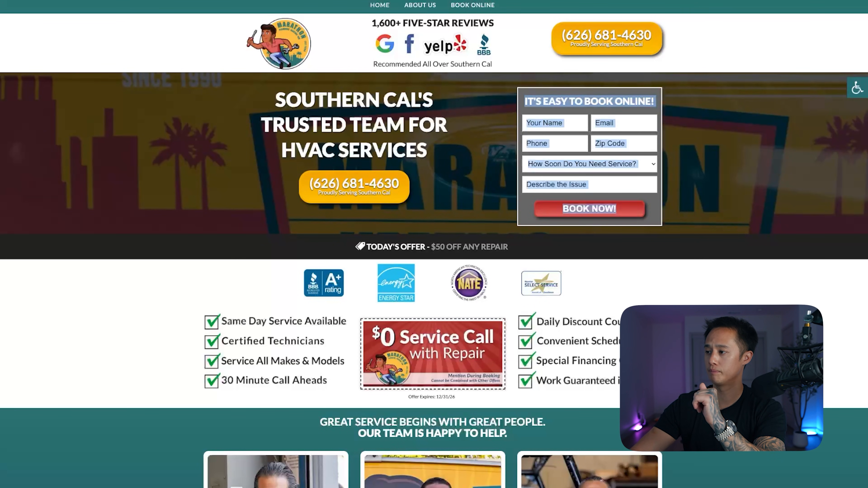
left_click(671, 218)
left_click_drag(198, 313, 594, 393)
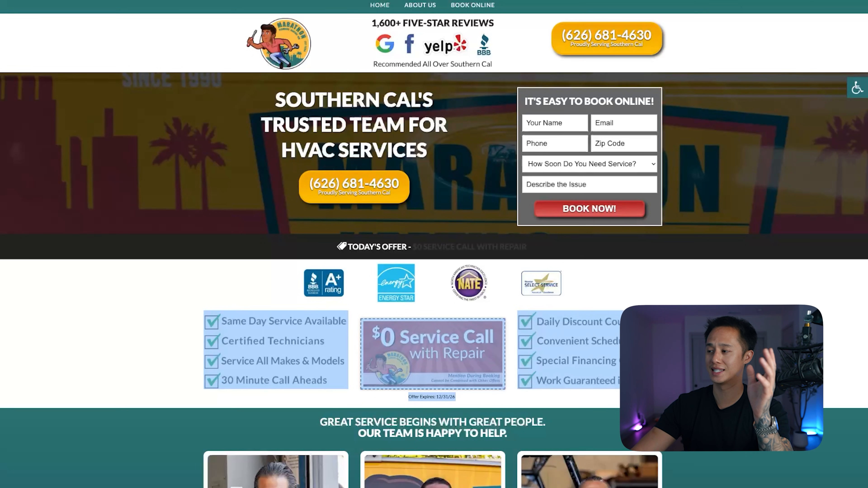
left_click(671, 387)
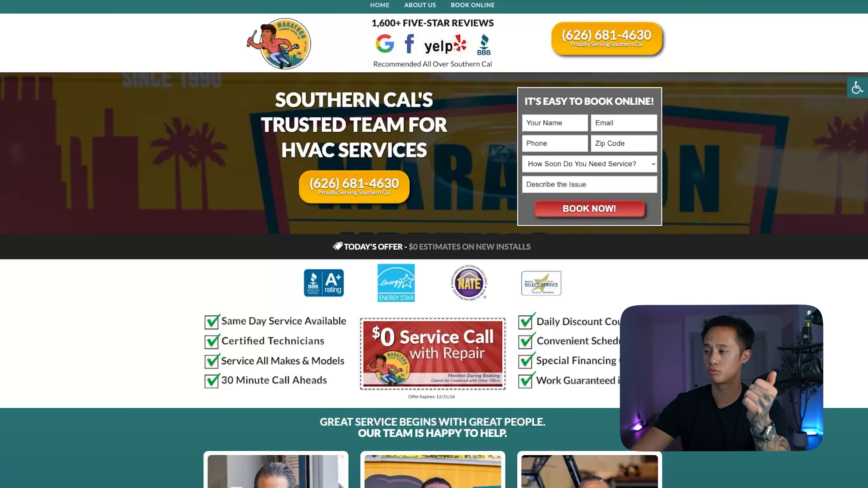
scroll(433, 273, "down", 2)
left_click_drag(670, 321, 205, 267)
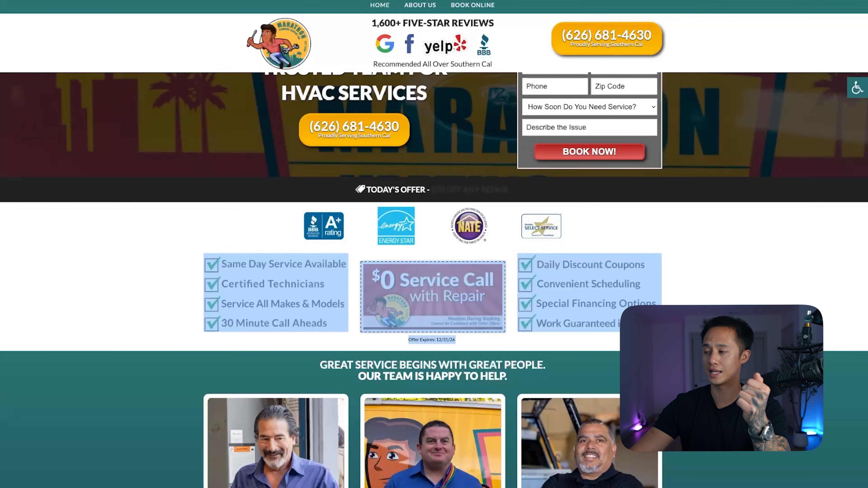
left_click(192, 273)
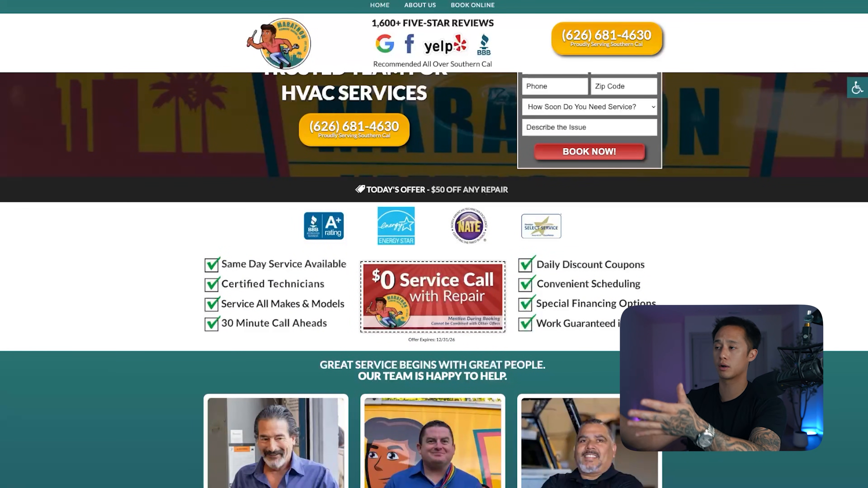
Review the rest of the Marathon landing page, including the team, company promises, service areas and closing booking form.
scroll(433, 273, "down", 5)
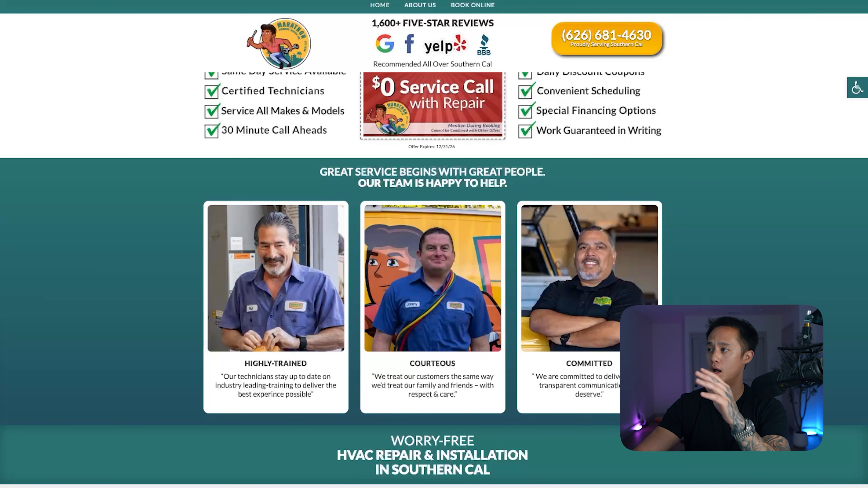
scroll(434, 280, "down", 9)
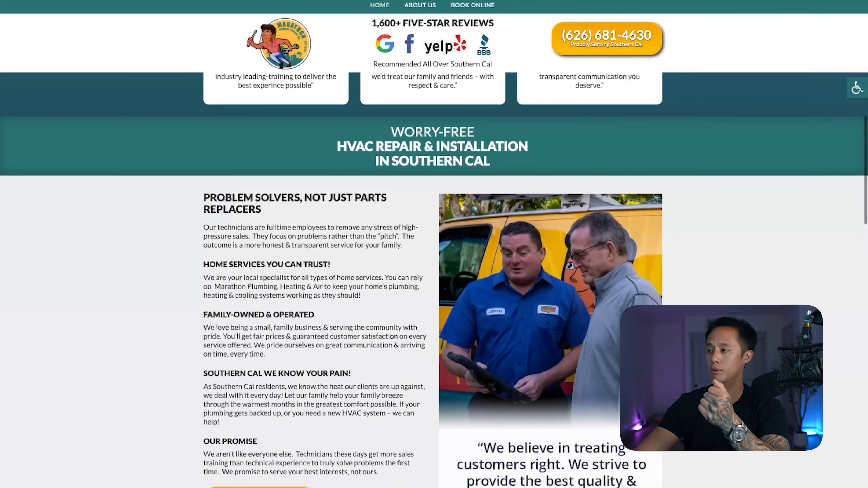
scroll(434, 280, "down", 2)
scroll(434, 281, "up", 1)
scroll(434, 280, "down", 1)
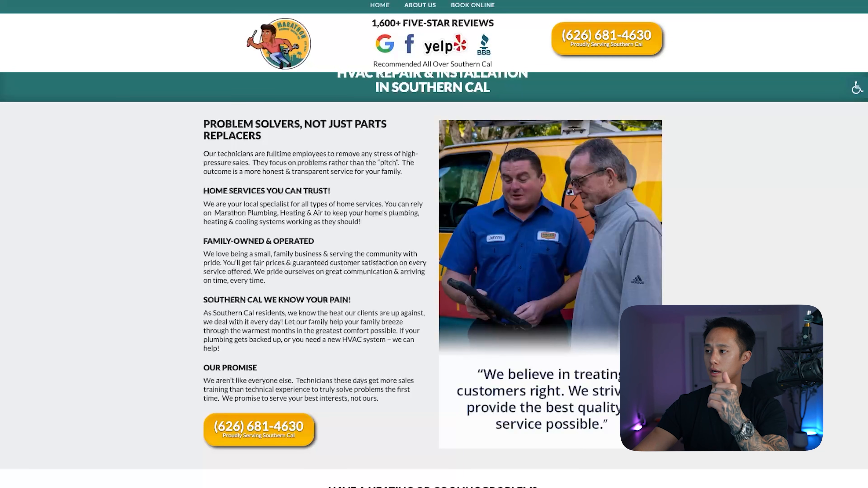
scroll(434, 280, "down", 6)
scroll(434, 280, "down", 10)
scroll(435, 281, "up", 7)
scroll(434, 280, "down", 10)
scroll(434, 281, "up", 1)
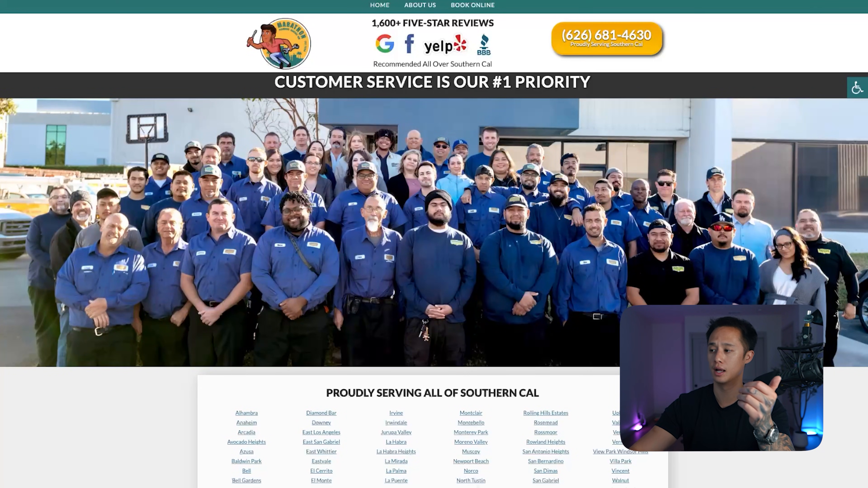
scroll(434, 239, "down", 10)
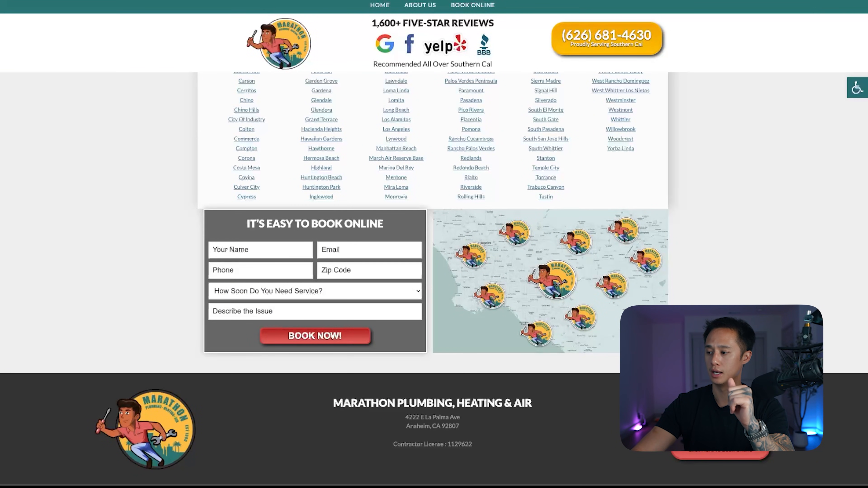
scroll(434, 239, "up", 20)
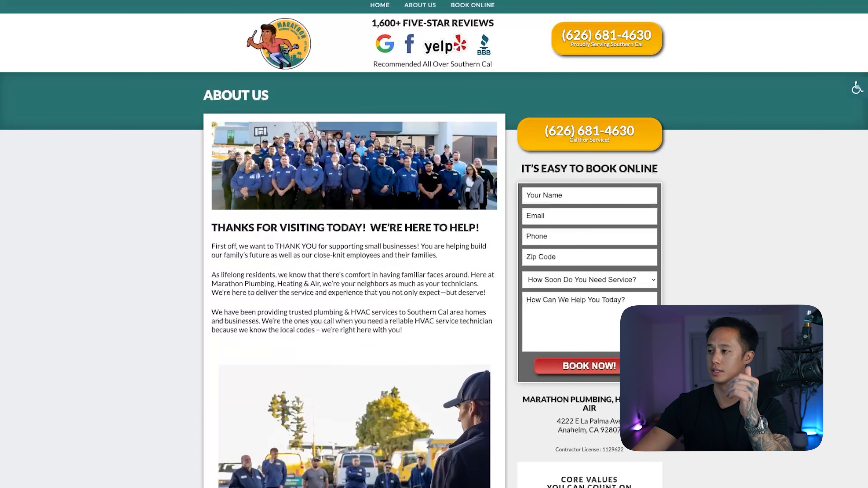
Check Marathon's Book Online page, and return to its home page to review the services, customer reviews and booking form.
scroll(355, 274, "down", 6)
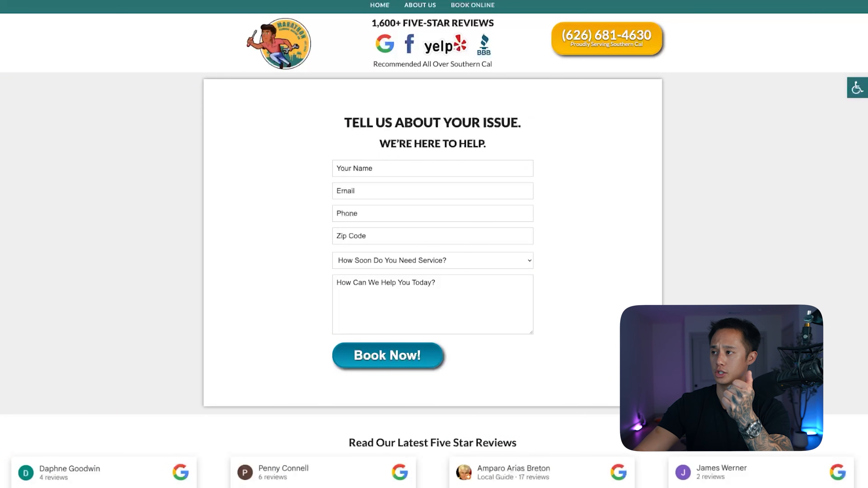
scroll(434, 273, "down", 8)
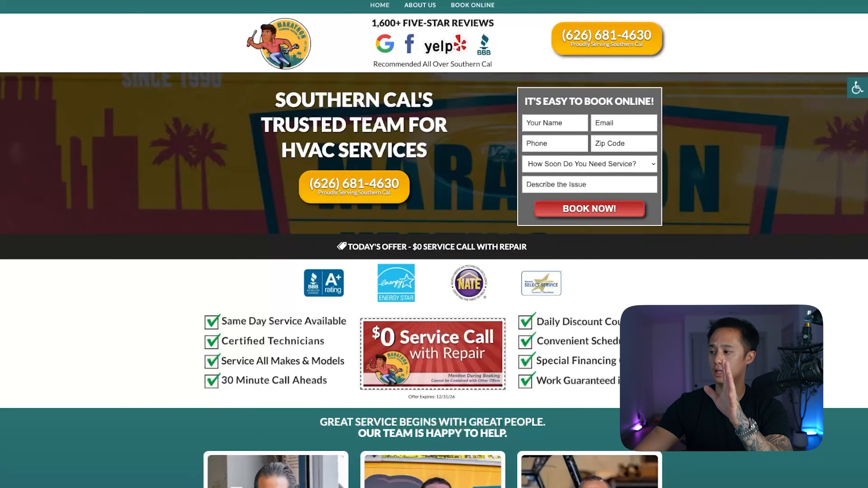
scroll(434, 273, "down", 15)
scroll(434, 273, "up", 1)
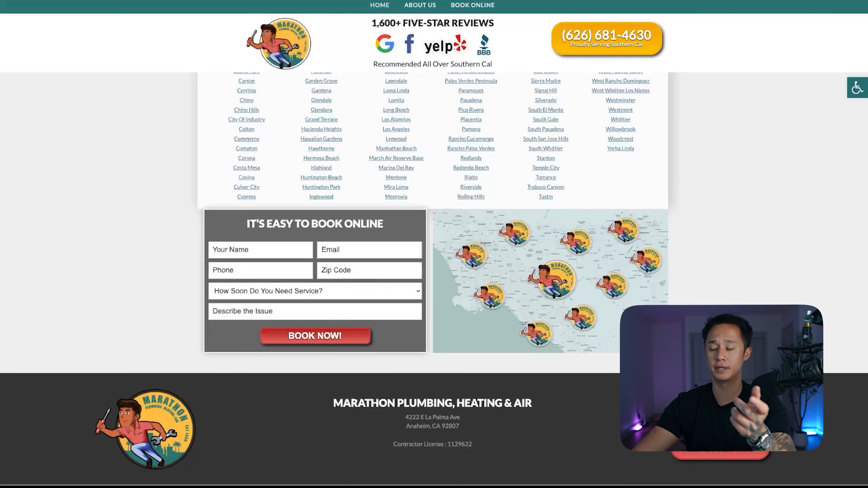
scroll(435, 273, "up", 20)
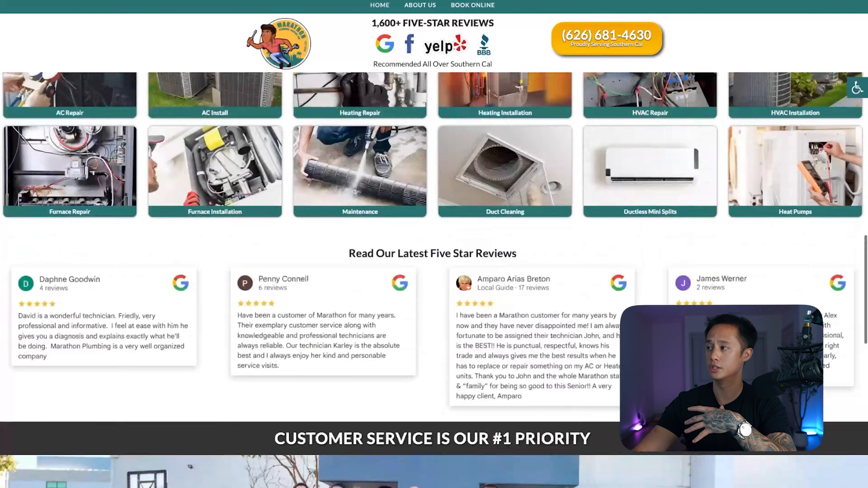
scroll(434, 273, "down", 1)
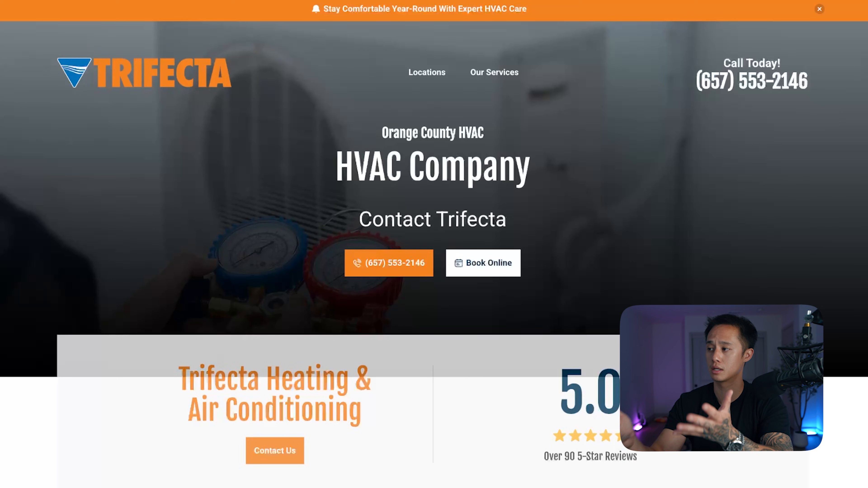
Examine the Trifecta landing page from hero to footer, including its Why Choose reasons, common questions, service areas and contact form.
scroll(434, 245, "down", 20)
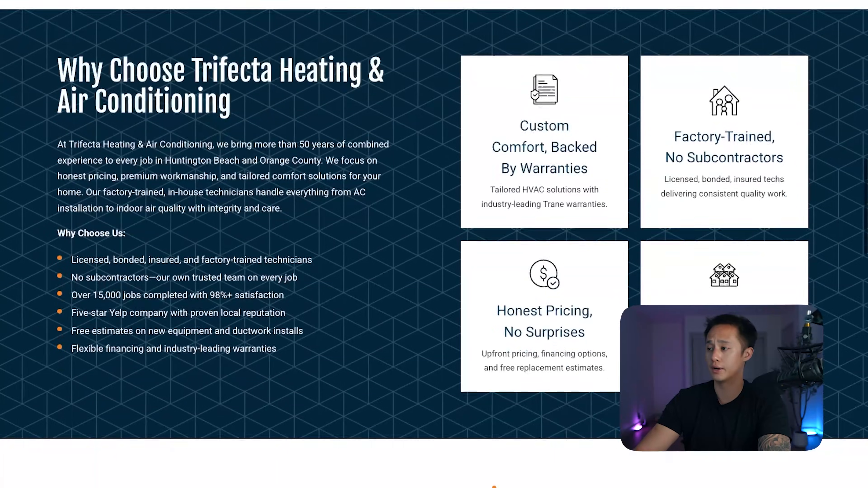
scroll(434, 244, "down", 20)
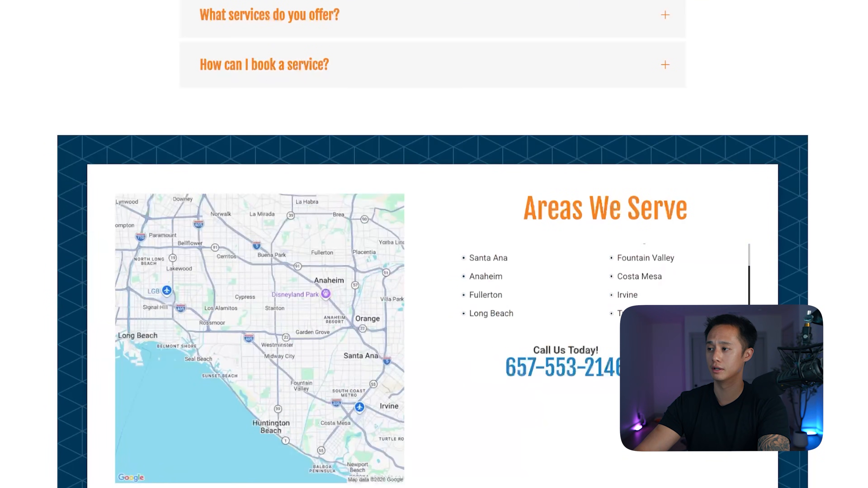
scroll(434, 244, "down", 12)
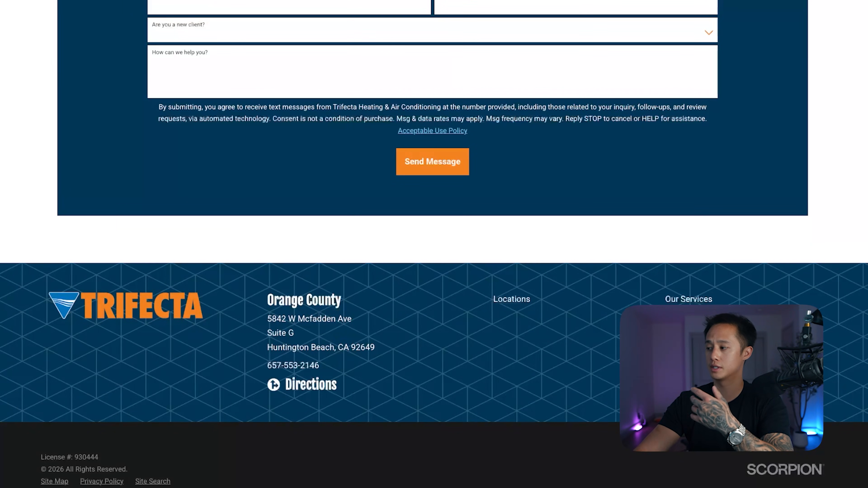
scroll(434, 244, "up", 20)
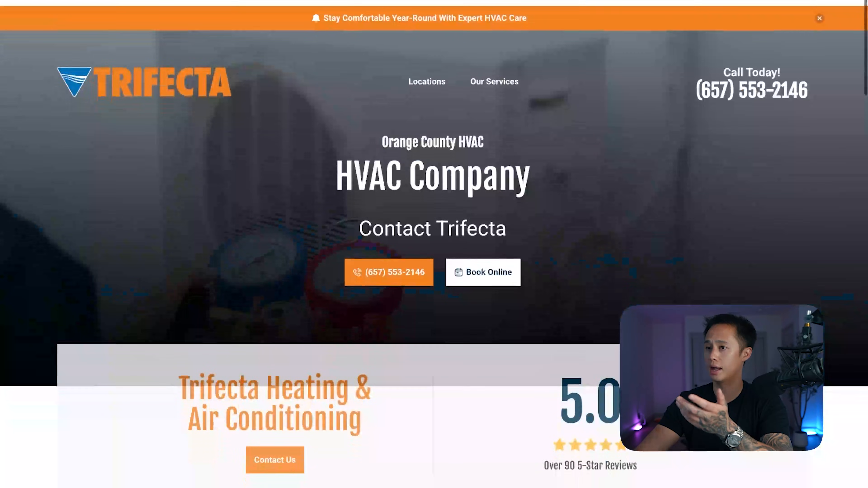
scroll(434, 244, "down", 20)
scroll(434, 244, "down", 15)
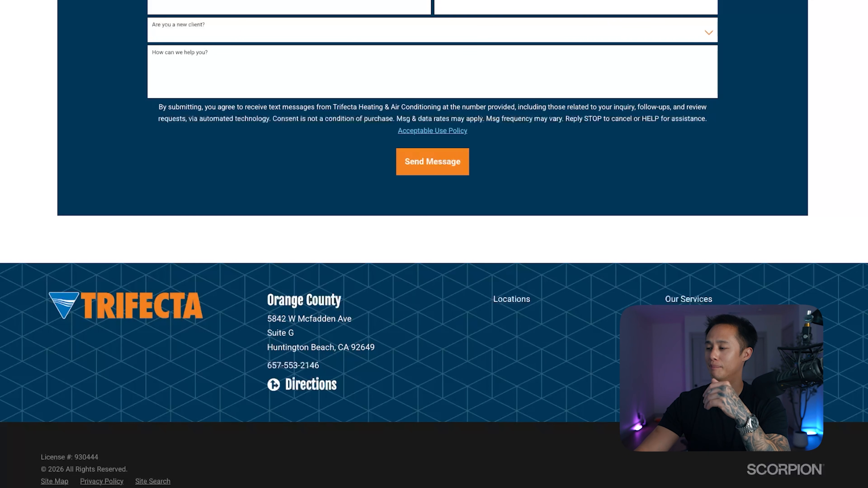
scroll(434, 244, "up", 20)
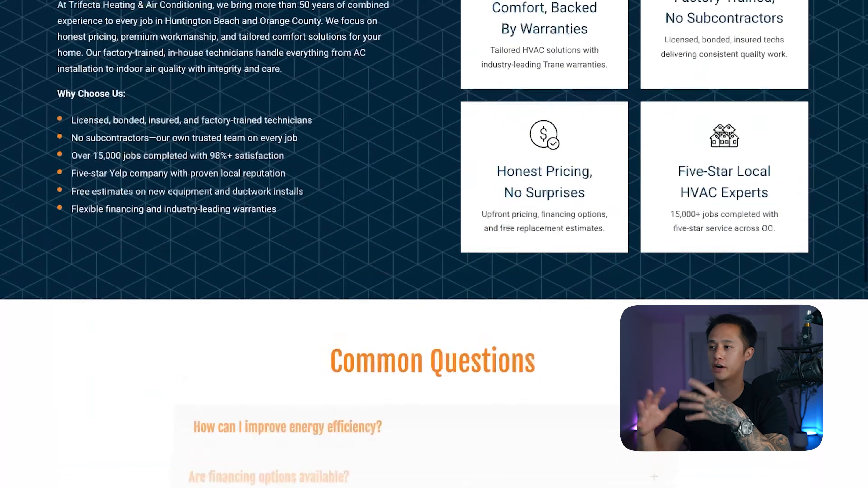
scroll(434, 245, "up", 15)
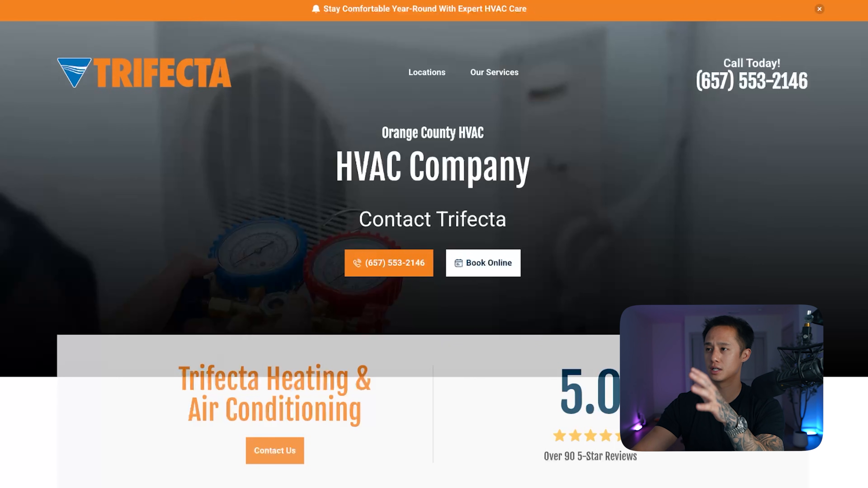
Inspect the Trifecta hero's headline text, from "Orange County HVAC" to "Contact Trifecta".
scroll(434, 244, "down", 1)
scroll(434, 245, "up", 2)
left_click_drag(382, 132, 496, 219)
left_click(496, 218)
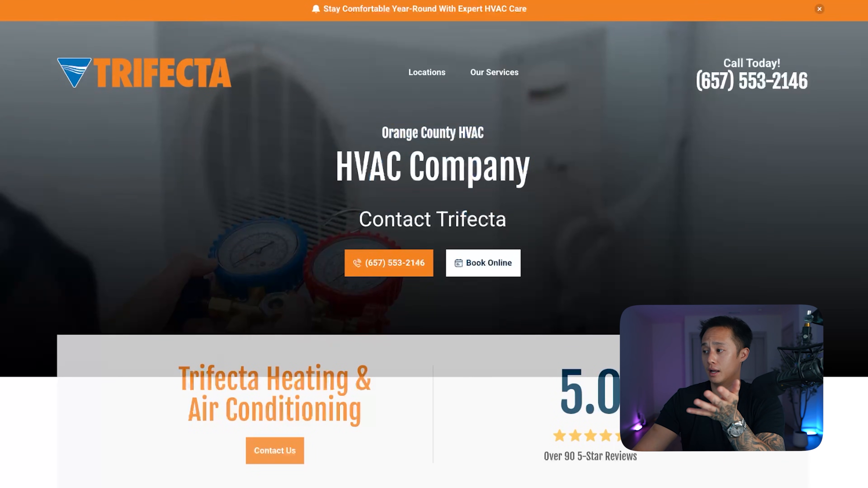
Switch back to the Marathon landing page and compare its hero booking form, repair offer, benefits checklist and team section.
scroll(434, 244, "down", 10)
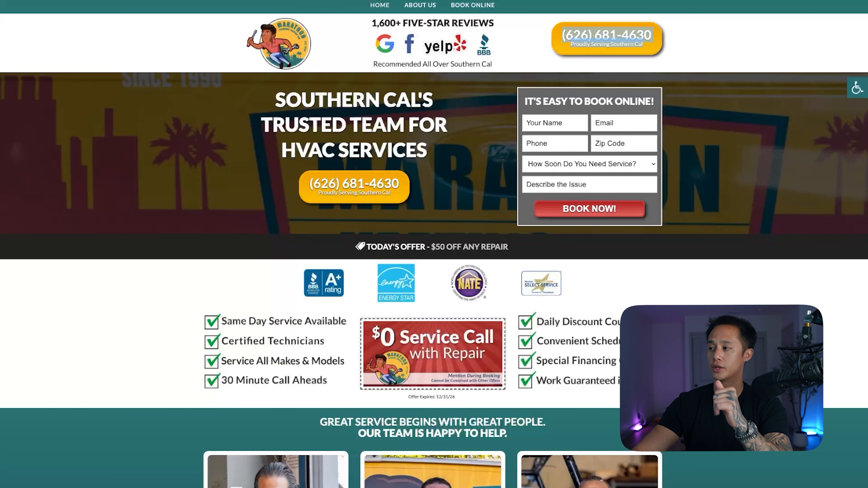
scroll(434, 274, "down", 5)
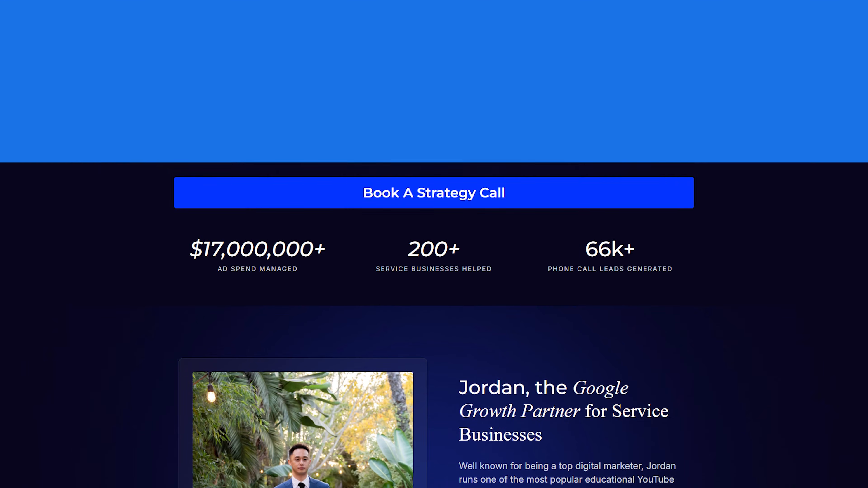
scroll(434, 244, "down", 2)
scroll(434, 244, "down", 8)
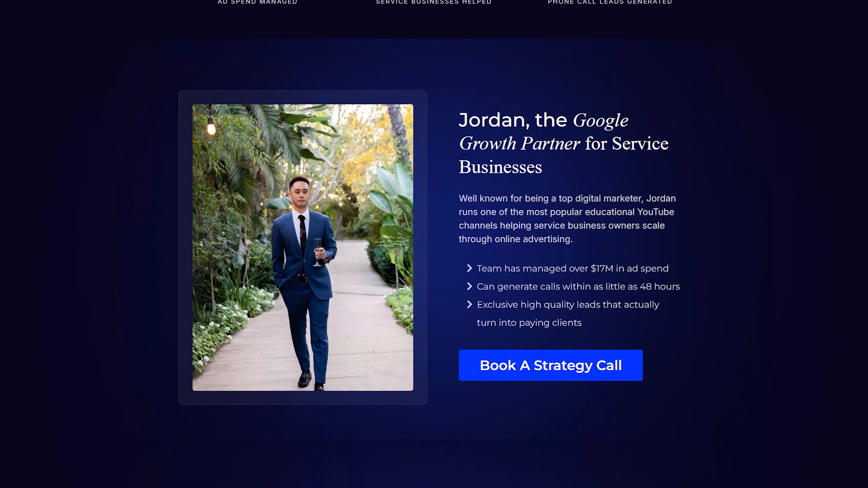
scroll(434, 244, "down", 8)
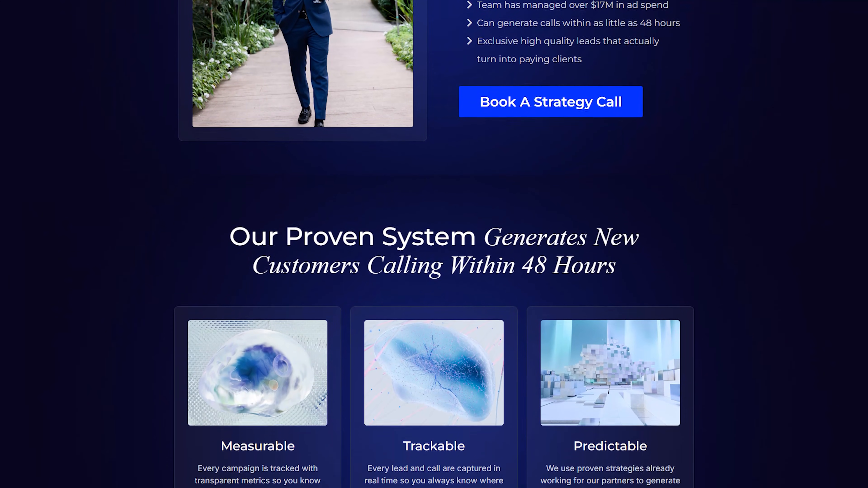
scroll(434, 244, "down", 8)
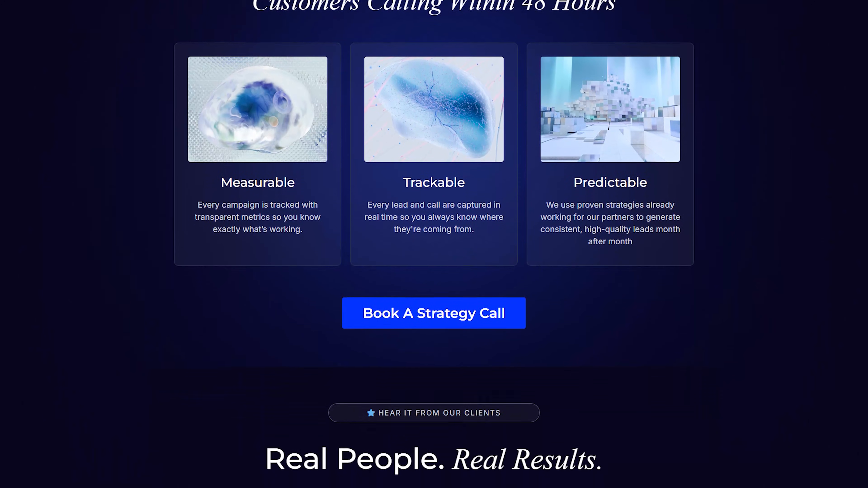
scroll(434, 244, "down", 2)
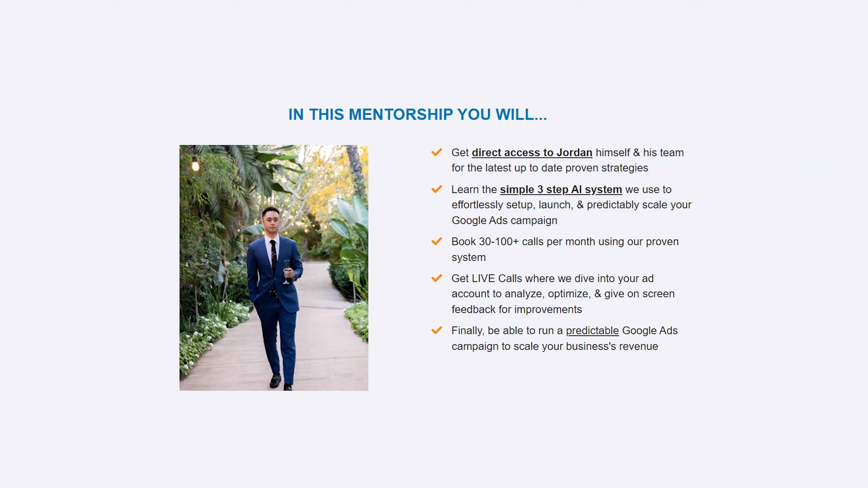